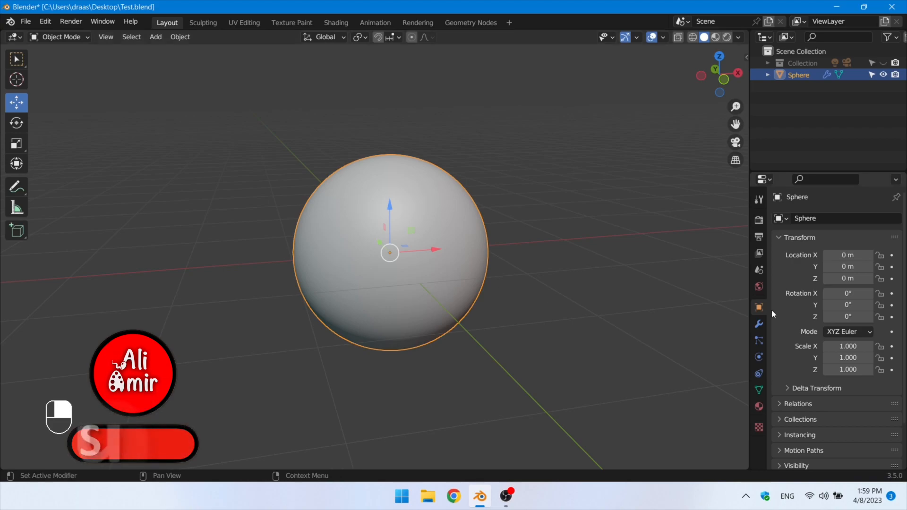
Create a new material on the sphere and name it Sphere.
{"action": "left_click", "coordinate": [835, 269]}
{"action": "left_click", "coordinate": [813, 268]}
{"action": "type", "text": "Sphere"}
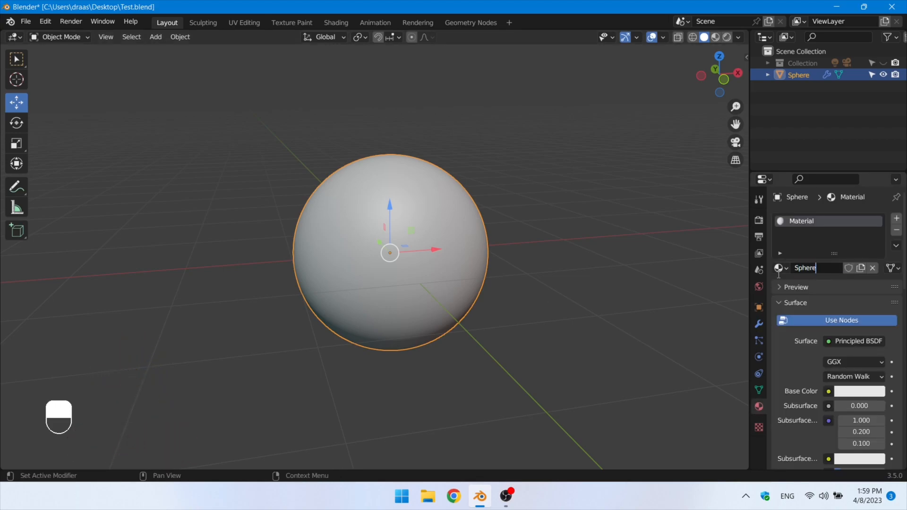
In the Shading workspace, add an Image Texture node beside the Principled BSDF of the Sphere material.
{"action": "left_click", "coordinate": [331, 24]}
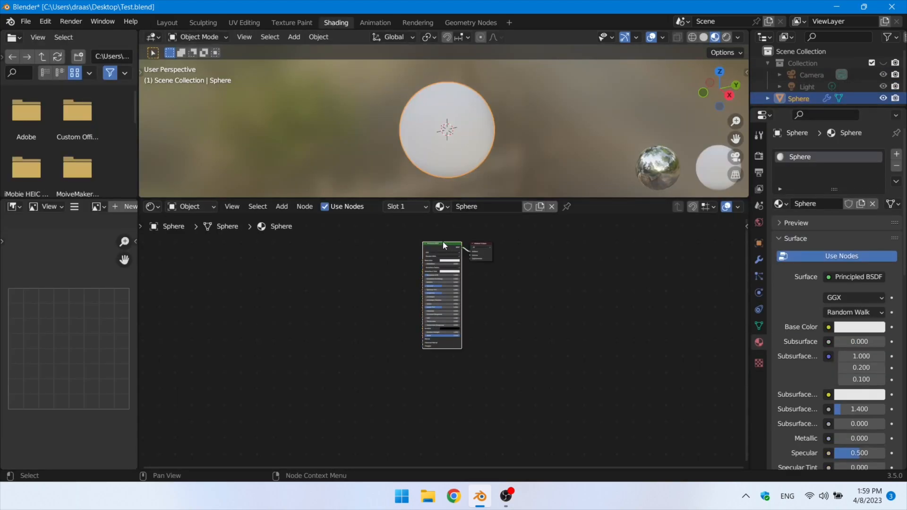
{"action": "scroll", "coordinate": [443, 242], "scroll_direction": "up", "scroll_amount": 2}
{"action": "left_click", "coordinate": [282, 207]}
{"action": "mouse_move", "coordinate": [302, 273]}
{"action": "left_click", "coordinate": [384, 359]}
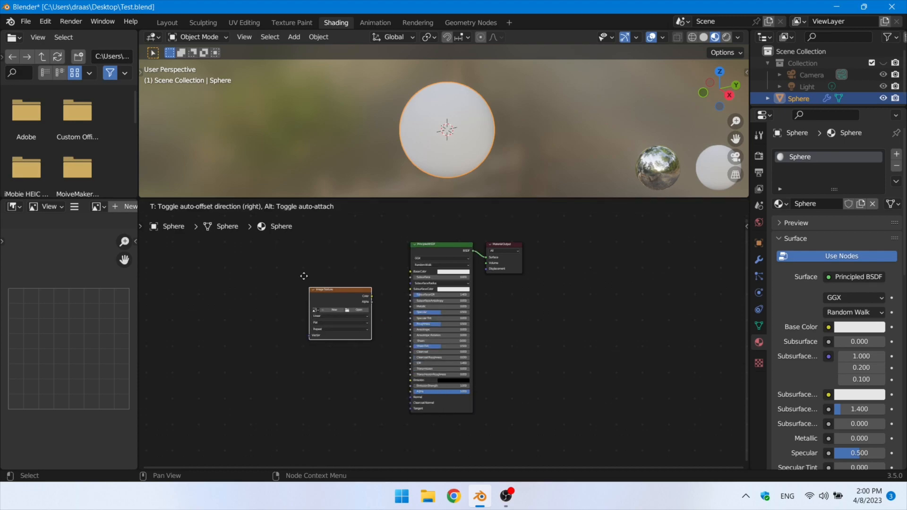
{"action": "left_click", "coordinate": [321, 282]}
Create a blank 1024 px image named Base Color with Alpha off, and connect its Color to the Principled BSDF's Base Color.
{"action": "scroll", "coordinate": [321, 283], "scroll_direction": "up", "scroll_amount": 3}
{"action": "left_click", "coordinate": [333, 286]}
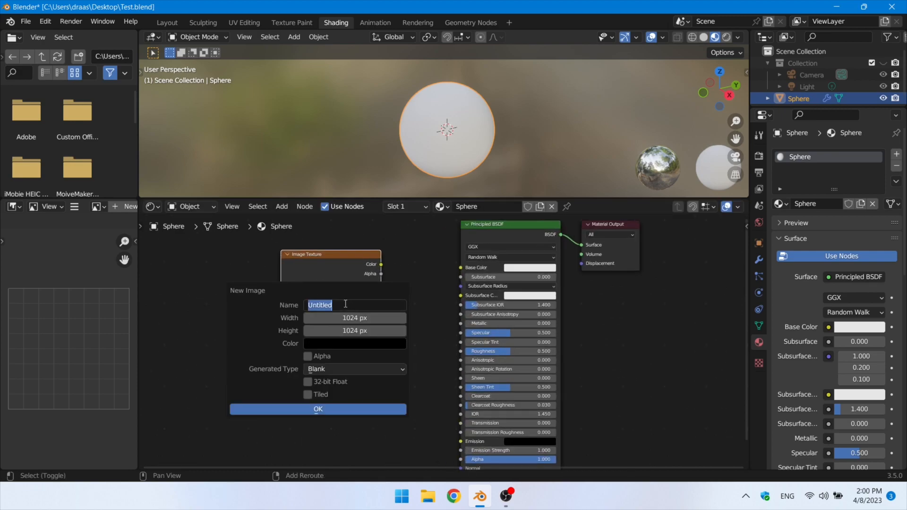
{"action": "key", "text": "Return"}
{"action": "left_click", "coordinate": [309, 358]}
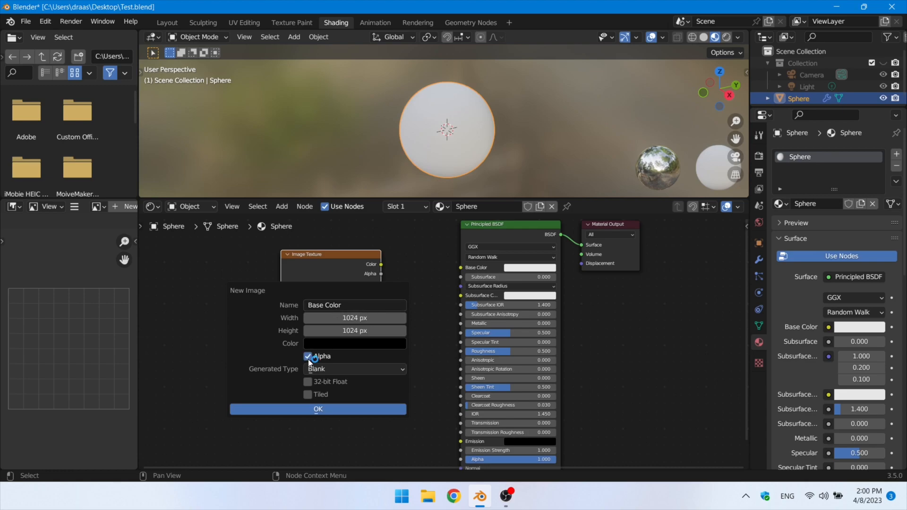
{"action": "left_click", "coordinate": [308, 359]}
{"action": "left_click", "coordinate": [323, 410]}
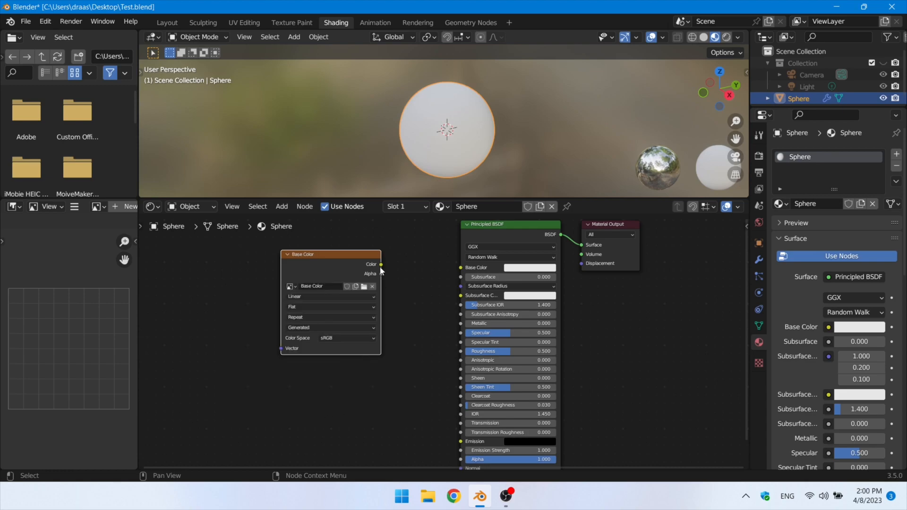
{"action": "left_click_drag", "start_coordinate": [381, 266], "coordinate": [453, 272]}
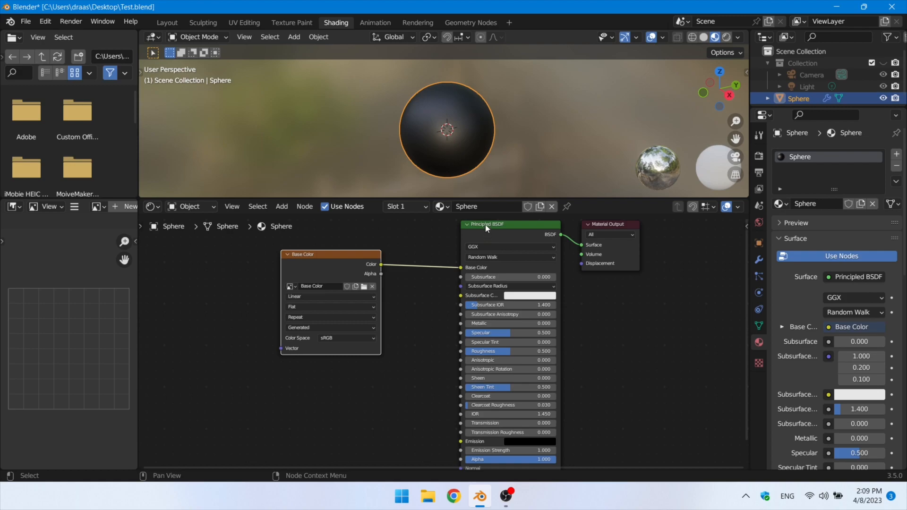
Duplicate the Principled BSDF node below the original and move the Material Output farther away to make room.
{"action": "scroll", "coordinate": [402, 317], "scroll_direction": "down", "scroll_amount": 3}
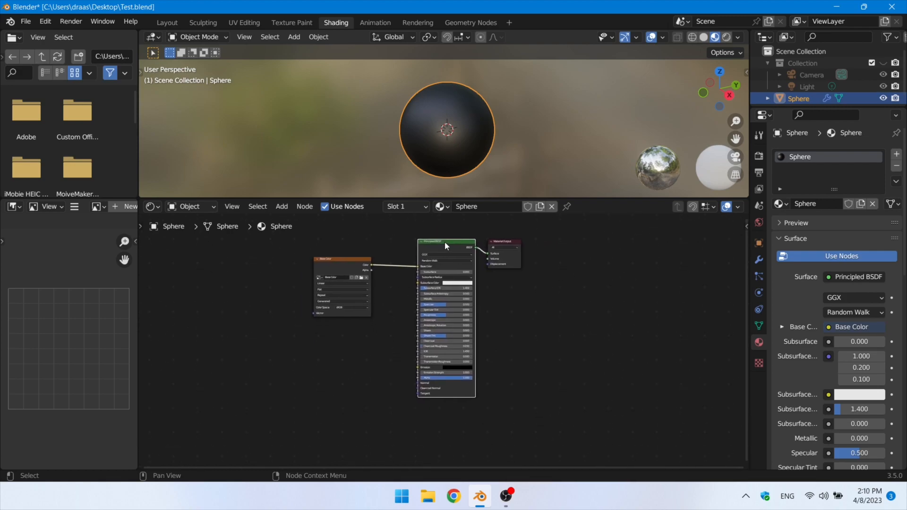
{"action": "key", "text": "shift+d"}
{"action": "left_click", "coordinate": [400, 396]}
{"action": "middle_click_drag", "start_coordinate": [400, 397], "coordinate": [338, 417]}
{"action": "left_click_drag", "start_coordinate": [439, 259], "coordinate": [580, 398]}
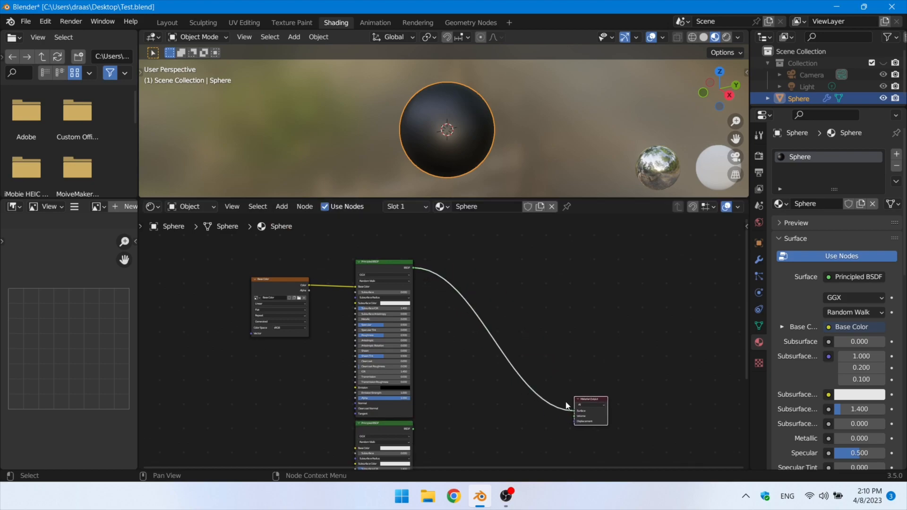
Add a second Image Texture node beside the duplicated Principled BSDF.
{"action": "scroll", "coordinate": [479, 395], "scroll_direction": "down", "scroll_amount": 5}
{"action": "left_click", "coordinate": [281, 206]}
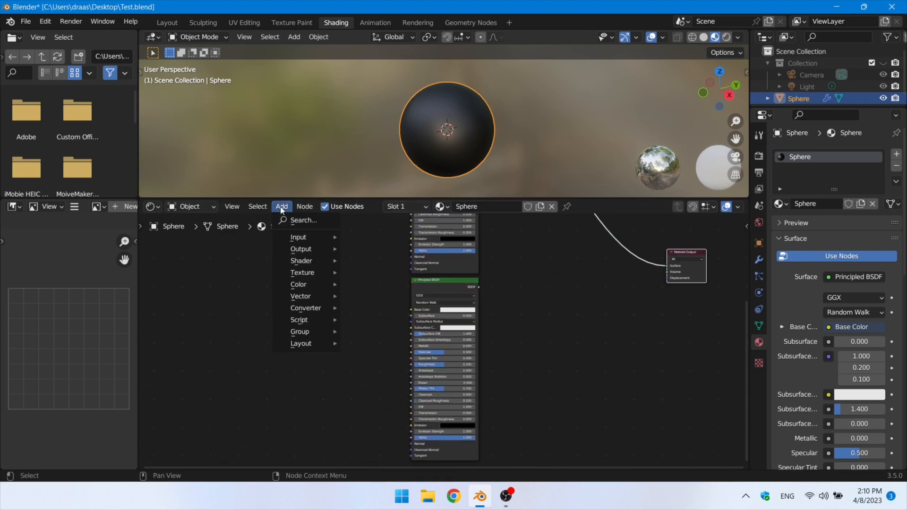
{"action": "mouse_move", "coordinate": [302, 273]}
{"action": "left_click", "coordinate": [394, 364]}
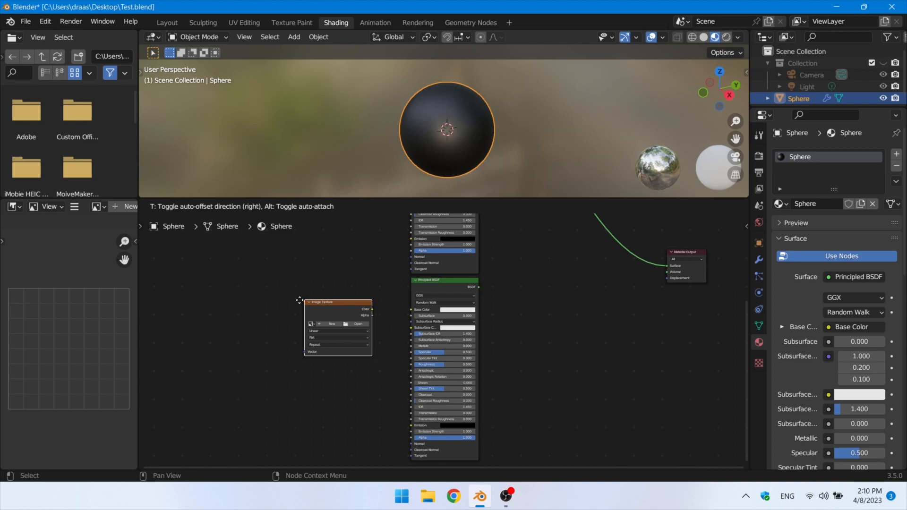
{"action": "left_click", "coordinate": [329, 333]}
Create a fully transparent image named Layer 1 with Alpha on, and connect its Color to the duplicated shader's Base Color.
{"action": "scroll", "coordinate": [329, 336], "scroll_direction": "up", "scroll_amount": 1}
{"action": "left_click", "coordinate": [310, 321]}
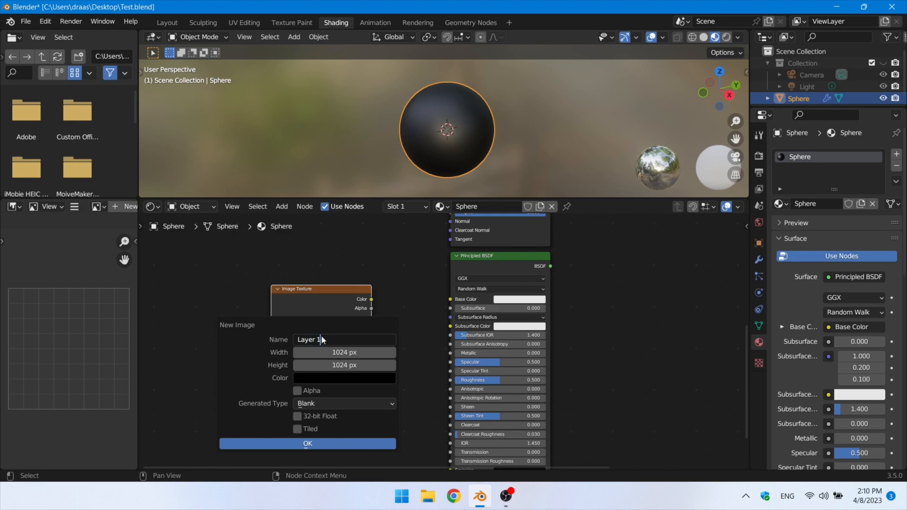
{"action": "left_click", "coordinate": [334, 377]}
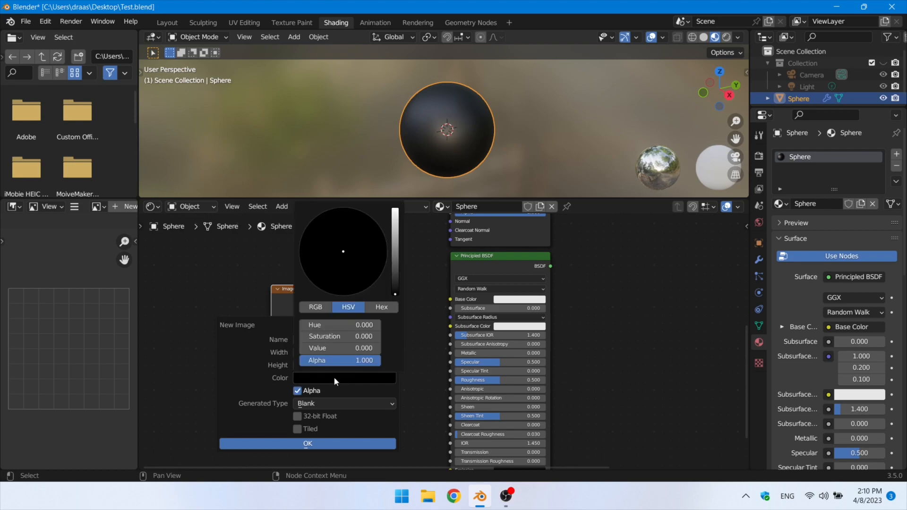
{"action": "left_click_drag", "start_coordinate": [349, 360], "coordinate": [267, 361]}
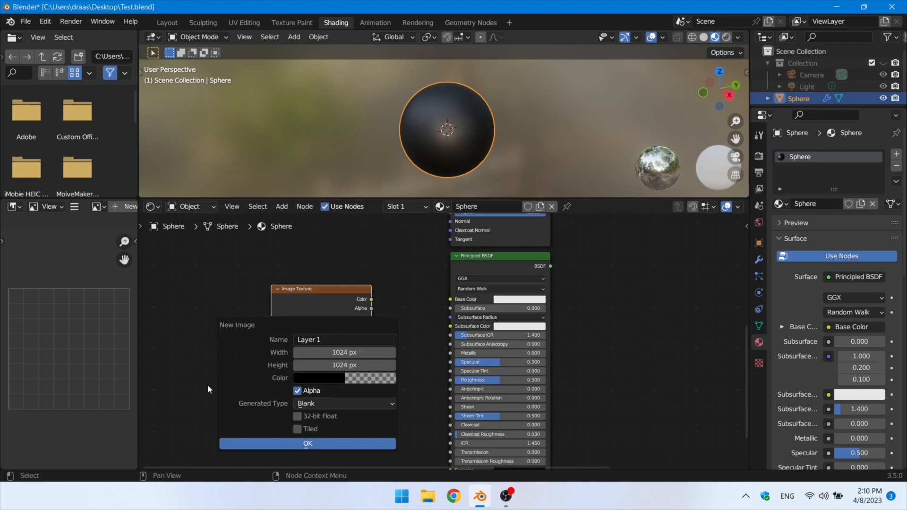
{"action": "left_click", "coordinate": [300, 442]}
{"action": "left_click_drag", "start_coordinate": [371, 299], "coordinate": [450, 299]}
Inspect the Base Color and Layer 1 image texture nodes and their connections to the two shaders.
{"action": "scroll", "coordinate": [420, 344], "scroll_direction": "down", "scroll_amount": 4}
{"action": "middle_click_drag", "start_coordinate": [394, 334], "coordinate": [384, 397]}
{"action": "left_click_drag", "start_coordinate": [337, 235], "coordinate": [337, 238]}
{"action": "scroll", "coordinate": [324, 266], "scroll_direction": "up", "scroll_amount": 9}
{"action": "scroll", "coordinate": [320, 259], "scroll_direction": "down", "scroll_amount": 7}
{"action": "middle_click_drag", "start_coordinate": [346, 333], "coordinate": [357, 262]}
{"action": "scroll", "coordinate": [341, 397], "scroll_direction": "up", "scroll_amount": 7}
{"action": "scroll", "coordinate": [337, 392], "scroll_direction": "down", "scroll_amount": 14}
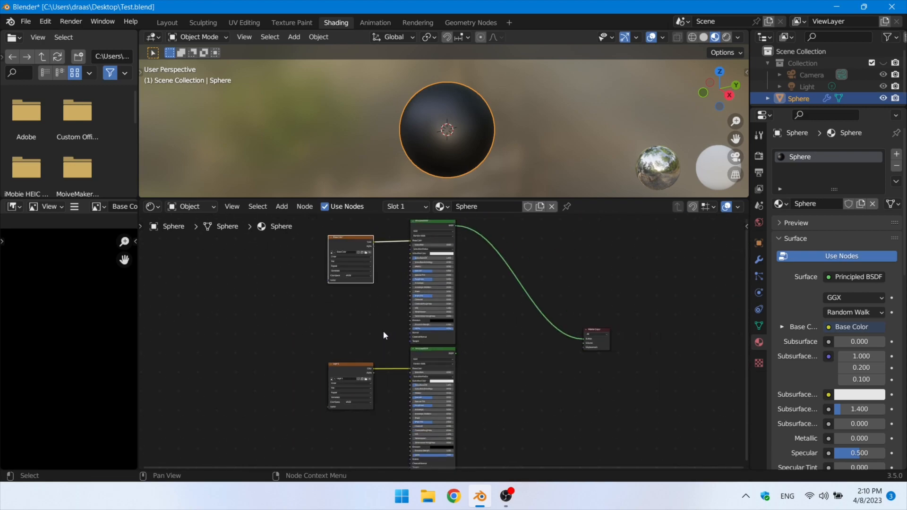
Add a Mix Shader node between the Principled BSDF nodes and the Material Output.
{"action": "middle_click_drag", "start_coordinate": [384, 334], "coordinate": [352, 338]}
{"action": "left_click", "coordinate": [281, 206]}
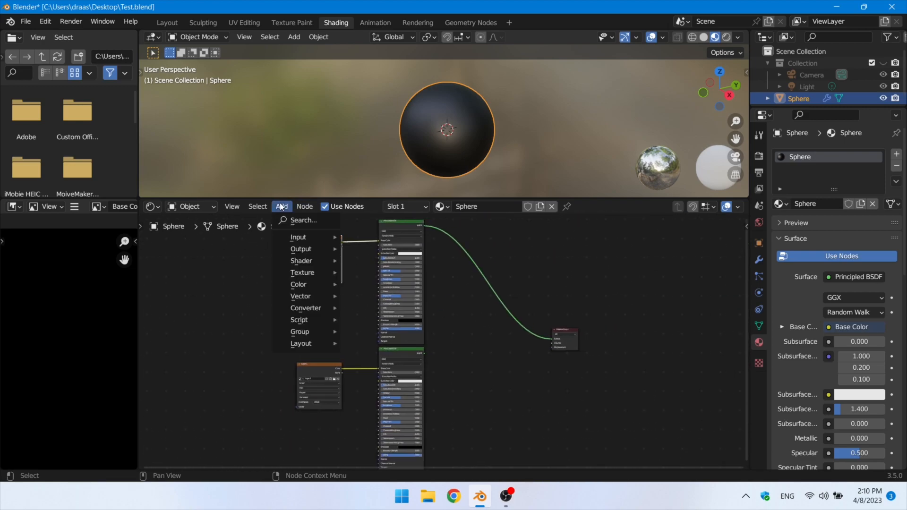
{"action": "mouse_move", "coordinate": [303, 261]}
{"action": "left_click", "coordinate": [376, 330]}
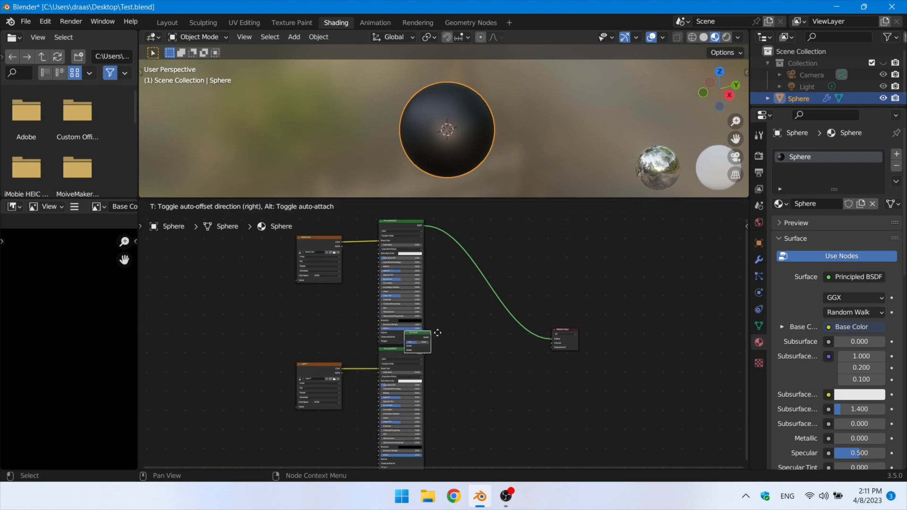
{"action": "left_click", "coordinate": [495, 325]}
Connect the Mix Shader's output to the Material Output's Surface and move the Mix Shader closer to it.
{"action": "scroll", "coordinate": [508, 324], "scroll_direction": "up", "scroll_amount": 2}
{"action": "scroll", "coordinate": [508, 323], "scroll_direction": "up", "scroll_amount": 2}
{"action": "left_click_drag", "start_coordinate": [487, 330], "coordinate": [666, 320]}
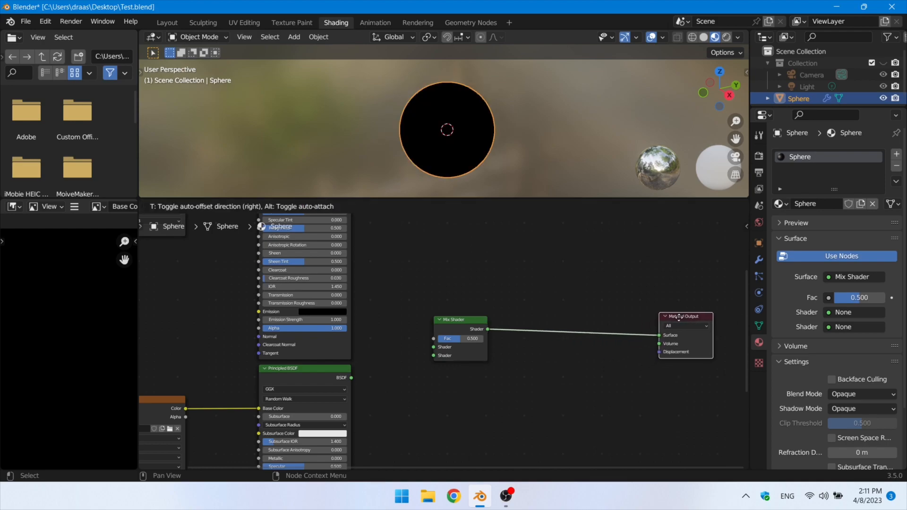
{"action": "left_click_drag", "start_coordinate": [467, 319], "coordinate": [581, 316]}
Connect the Base Color layer's Principled BSDF to the Mix Shader's first Shader input.
{"action": "mouse_move", "coordinate": [466, 304]}
{"action": "middle_mouse_down"}
{"action": "mouse_move", "coordinate": [461, 381]}
{"action": "mouse_move", "coordinate": [453, 307]}
{"action": "middle_mouse_up"}
{"action": "scroll", "coordinate": [399, 314], "scroll_direction": "up", "scroll_amount": 6, "text": "shift"}
{"action": "left_click_drag", "start_coordinate": [343, 244], "coordinate": [529, 420]}
Connect the Layer 1 Principled BSDF to the Mix Shader's second Shader input and Layer 1's Alpha to its Fac.
{"action": "scroll", "coordinate": [480, 302], "scroll_direction": "down", "scroll_amount": 4}
{"action": "middle_click_drag", "start_coordinate": [494, 318], "coordinate": [493, 229]}
{"action": "scroll", "coordinate": [359, 334], "scroll_direction": "up", "scroll_amount": 3}
{"action": "left_click_drag", "start_coordinate": [364, 334], "coordinate": [584, 308]}
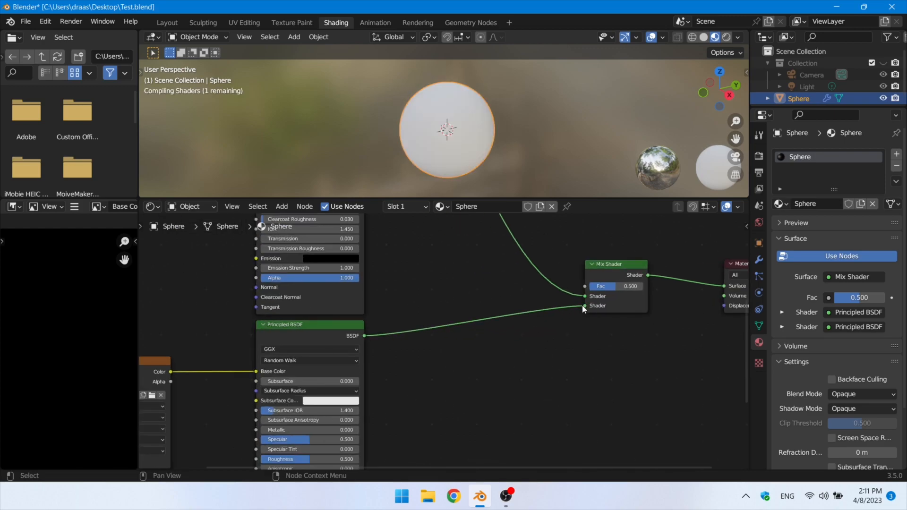
{"action": "scroll", "coordinate": [495, 322], "scroll_direction": "down", "scroll_amount": 3}
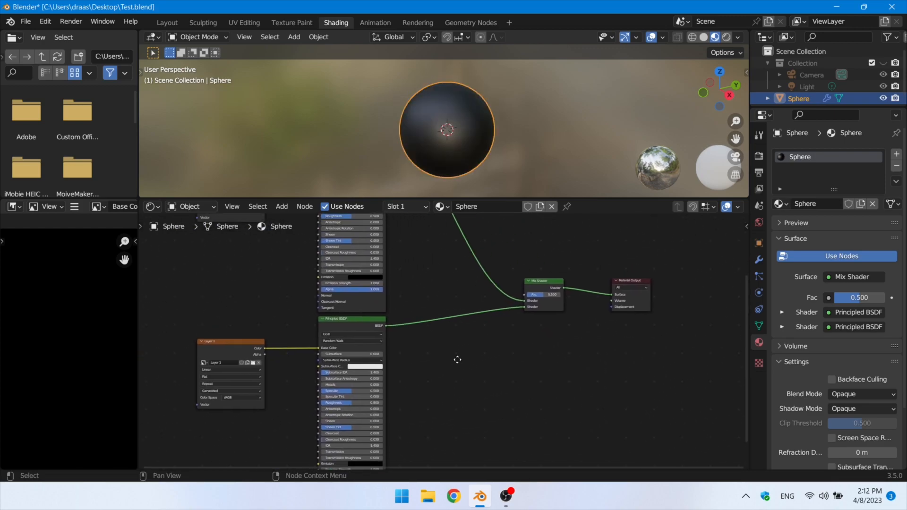
{"action": "left_click_drag", "start_coordinate": [240, 355], "coordinate": [539, 287]}
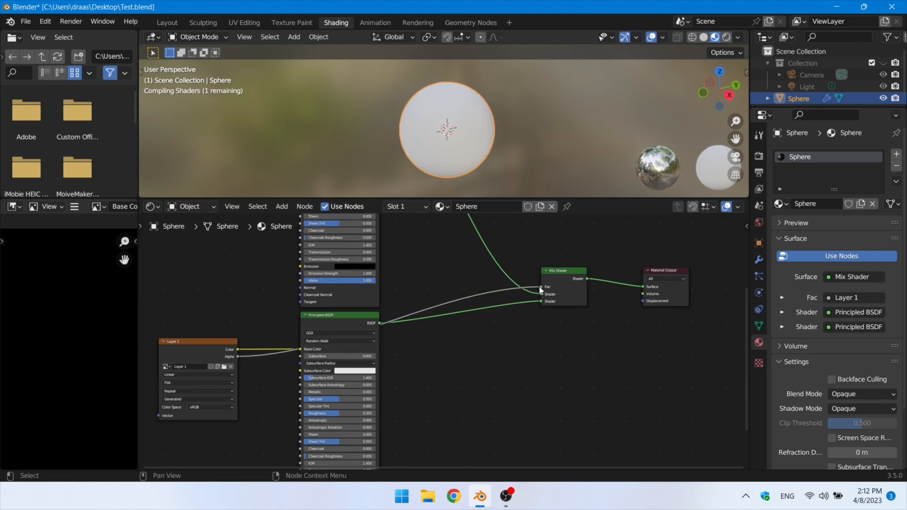
In the Texture Paint workspace, display the Layer 1 texture slot and switch back to the Base Color slot.
{"action": "left_click", "coordinate": [290, 22]}
{"action": "left_click", "coordinate": [814, 198]}
{"action": "left_click", "coordinate": [811, 210]}
{"action": "scroll", "coordinate": [175, 293], "scroll_direction": "down", "scroll_amount": 3}
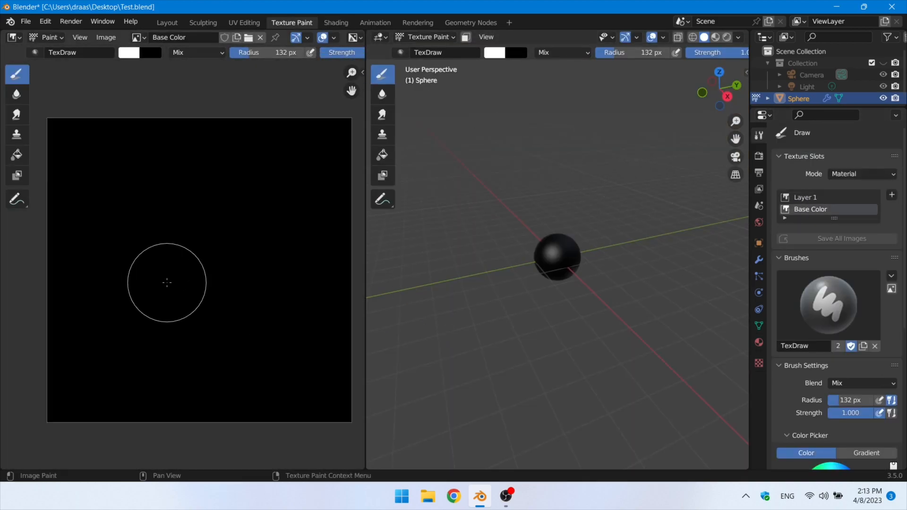
In the UV Editing workspace, mark the horizontal edge loop around the sphere's middle as a seam.
{"action": "left_click", "coordinate": [239, 21]}
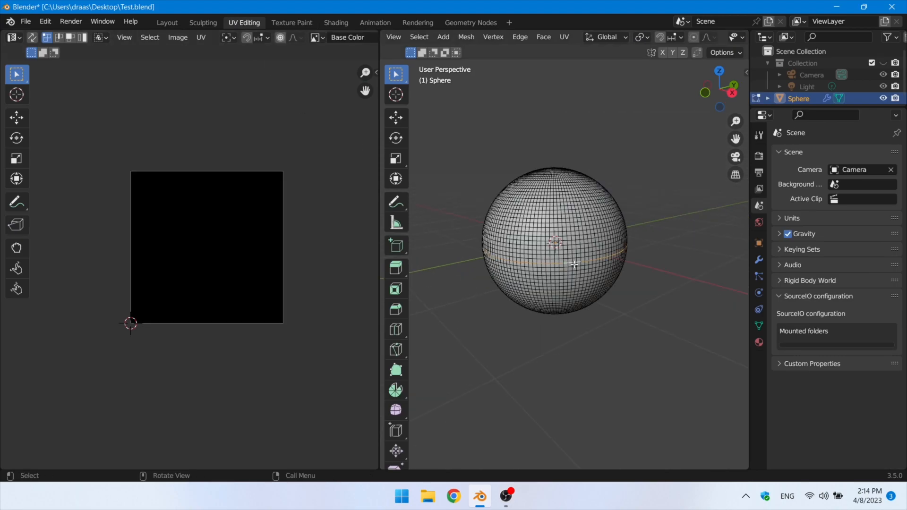
{"action": "left_click", "coordinate": [520, 37]}
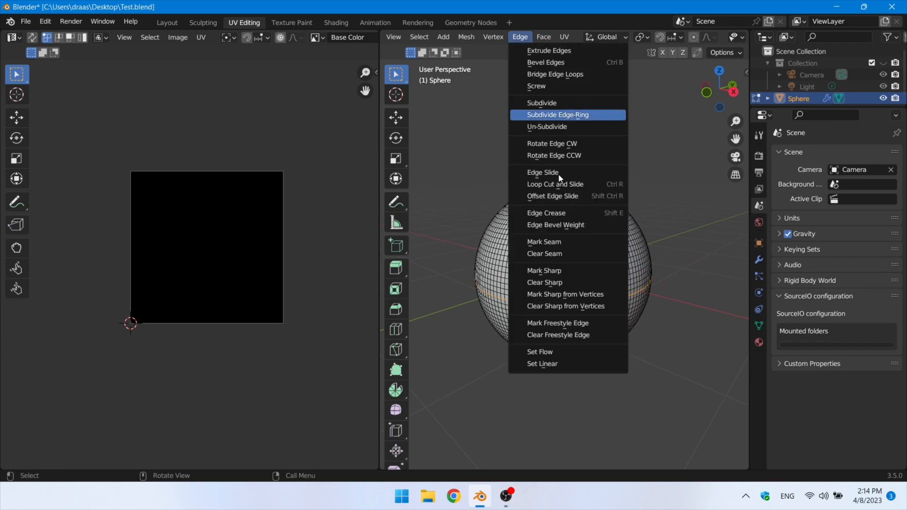
{"action": "left_click", "coordinate": [550, 242]}
Select the whole sphere mesh and unwrap its UVs along the seam.
{"action": "key", "text": "a"}
{"action": "left_click", "coordinate": [675, 114]}
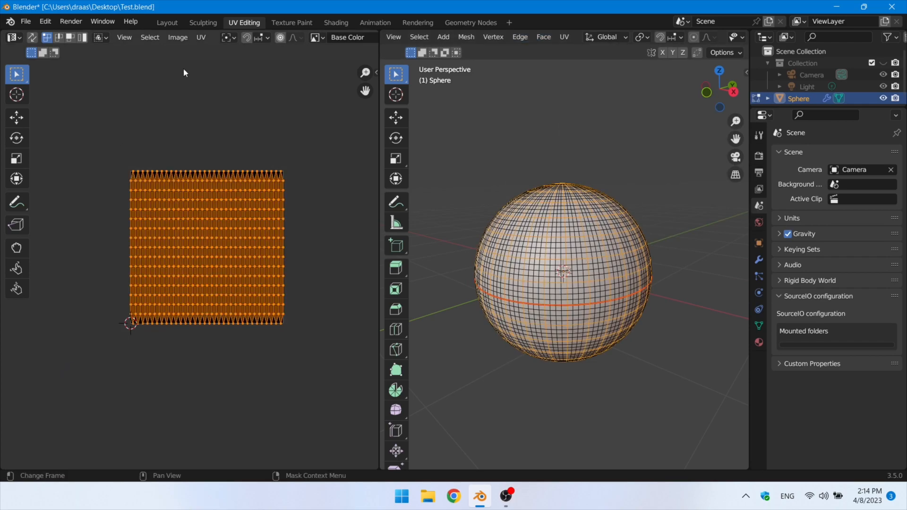
{"action": "left_click", "coordinate": [201, 37]}
{"action": "mouse_move", "coordinate": [253, 158]}
{"action": "left_click", "coordinate": [331, 156]}
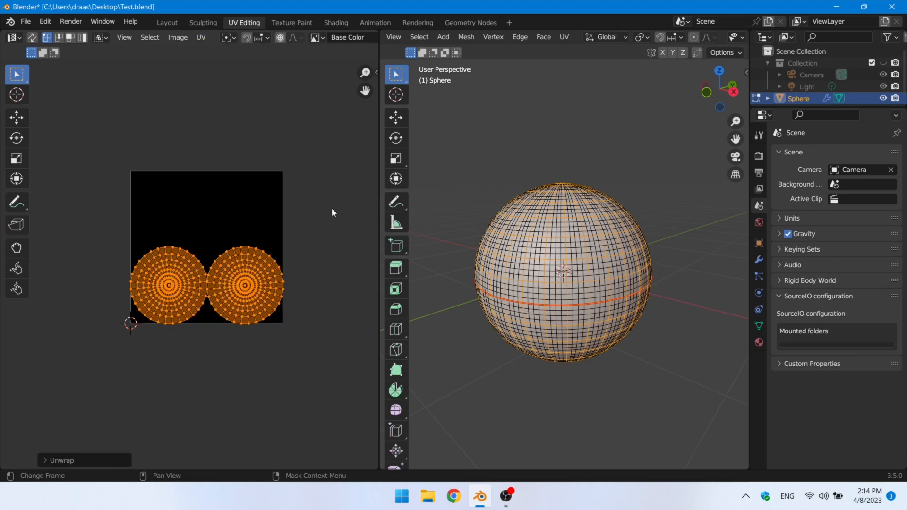
Return to the Texture Paint workspace, split the image editor area horizontally and turn its lower half into a Shader Editor.
{"action": "left_click", "coordinate": [292, 23]}
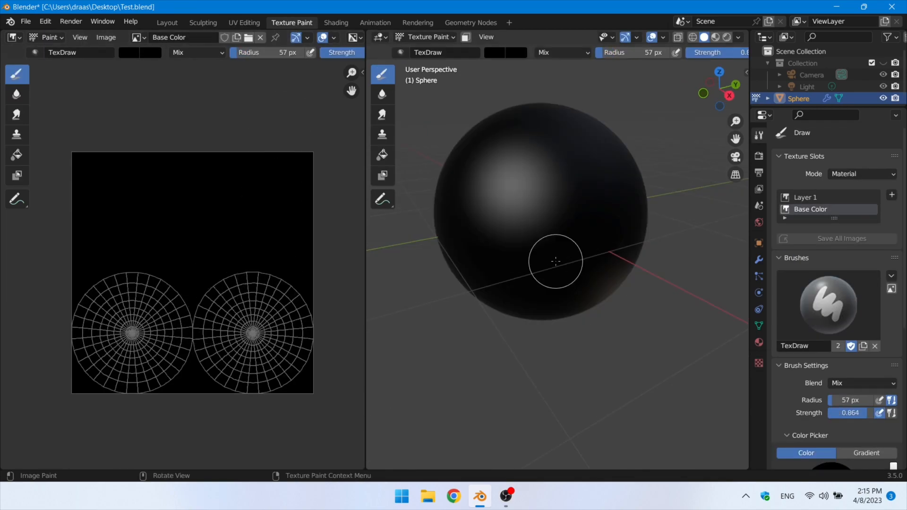
{"action": "left_click_drag", "start_coordinate": [1, 467], "coordinate": [29, 214]}
{"action": "left_click", "coordinate": [14, 220]}
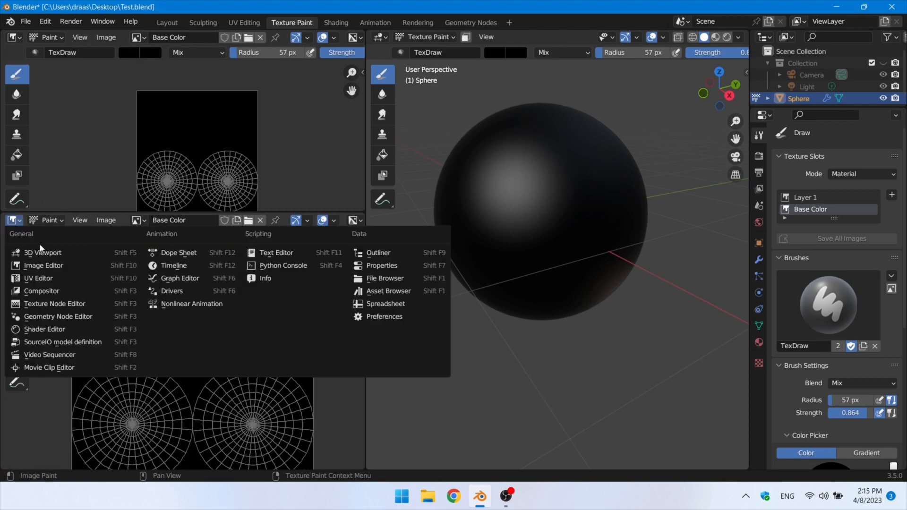
{"action": "left_click", "coordinate": [42, 328]}
{"action": "scroll", "coordinate": [194, 268], "scroll_direction": "down", "scroll_amount": 7}
{"action": "middle_click_drag", "start_coordinate": [236, 369], "coordinate": [197, 352]}
{"action": "scroll", "coordinate": [221, 351], "scroll_direction": "up", "scroll_amount": 5}
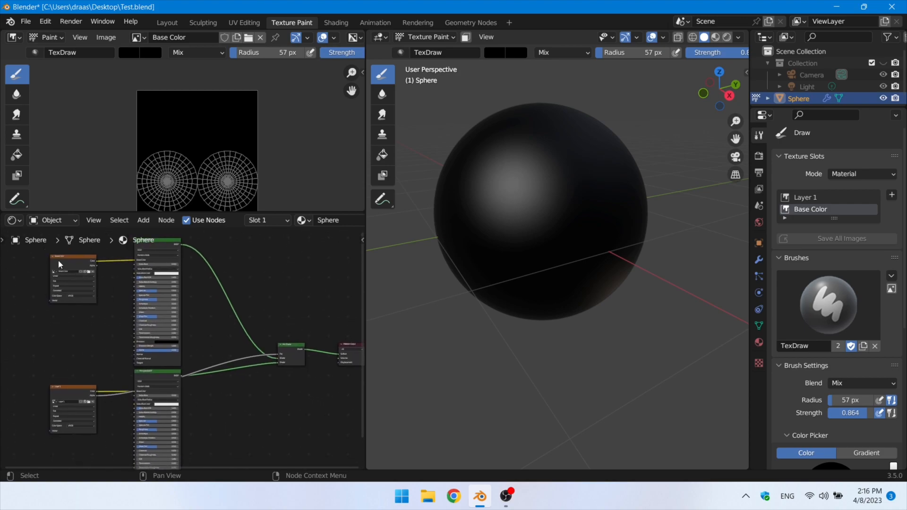
Make the Layer 1 image node active for painting and switch the 3D viewport shading to Material Preview.
{"action": "left_click", "coordinate": [81, 386]}
{"action": "left_click", "coordinate": [74, 274]}
{"action": "left_click", "coordinate": [78, 386]}
{"action": "left_click", "coordinate": [737, 38]}
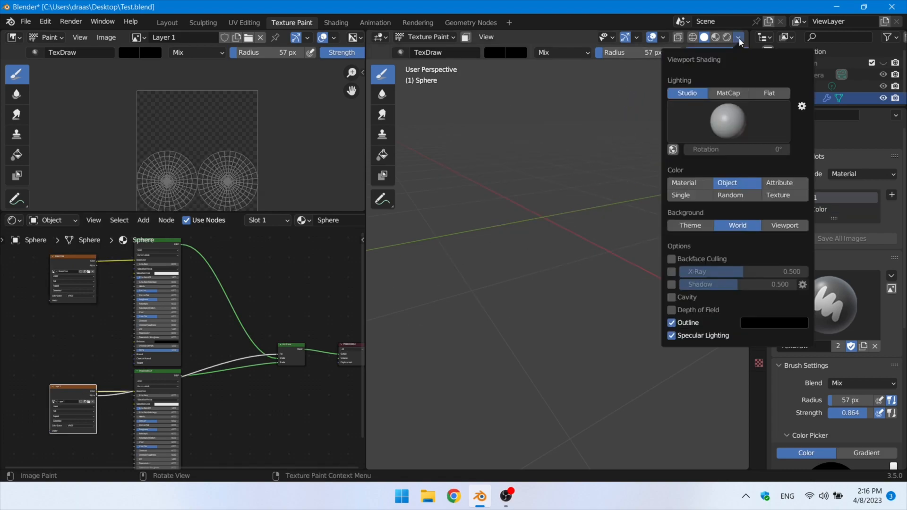
{"action": "left_click", "coordinate": [716, 38]}
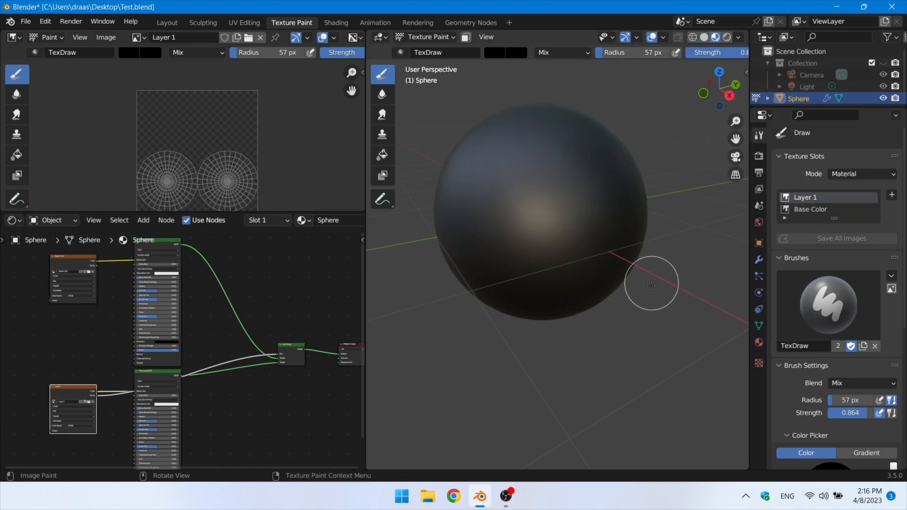
{"action": "middle_click_drag", "start_coordinate": [587, 210], "coordinate": [598, 206]}
Switch between the Base Color and Layer 1 images and leave Base Color as the active paint slot.
{"action": "left_click", "coordinate": [78, 299]}
{"action": "left_click", "coordinate": [77, 386]}
{"action": "left_click", "coordinate": [829, 208]}
{"action": "left_click", "coordinate": [824, 202]}
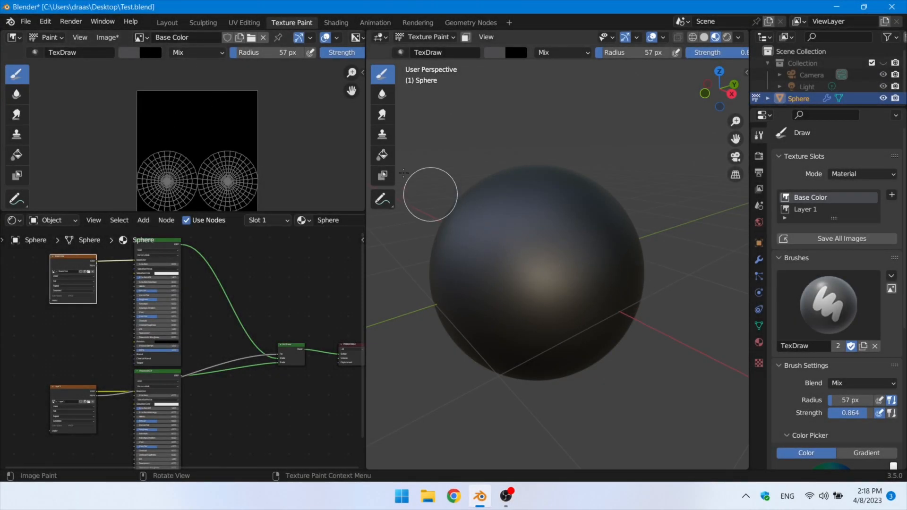
Fill the sphere's Base Color image with a dark blue using the Fill tool.
{"action": "left_click", "coordinate": [383, 155]}
{"action": "left_click", "coordinate": [494, 54]}
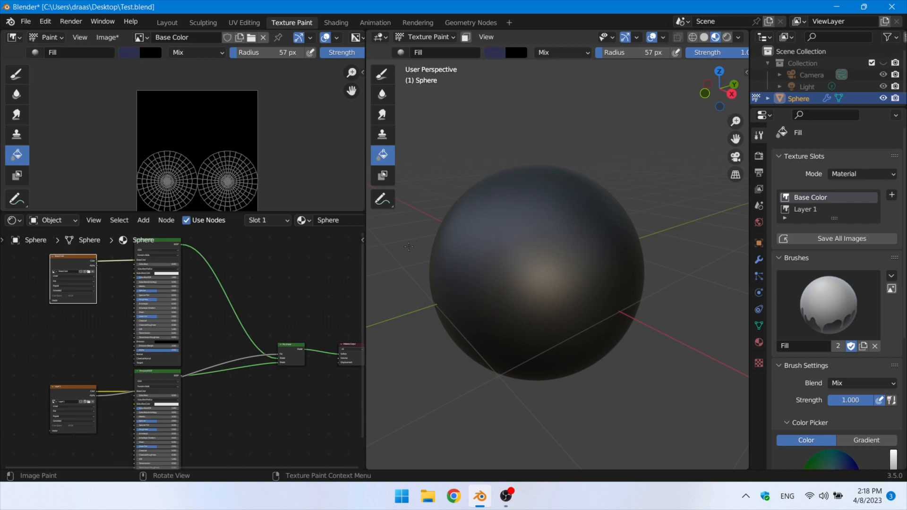
{"action": "left_click", "coordinate": [541, 219]}
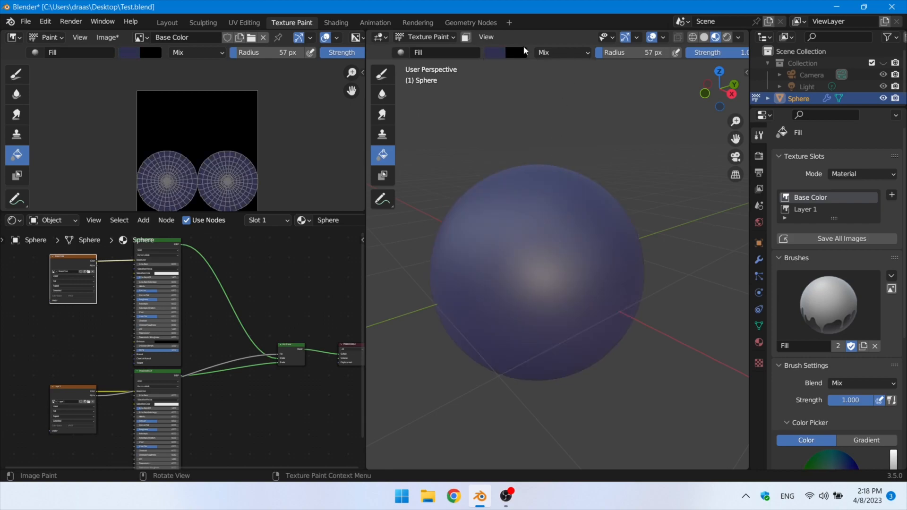
Set the Fill colour to hue 0.708, saturation 0.515, value 0.267 and refill the sphere's Base Color image with it.
{"action": "left_click", "coordinate": [496, 53]}
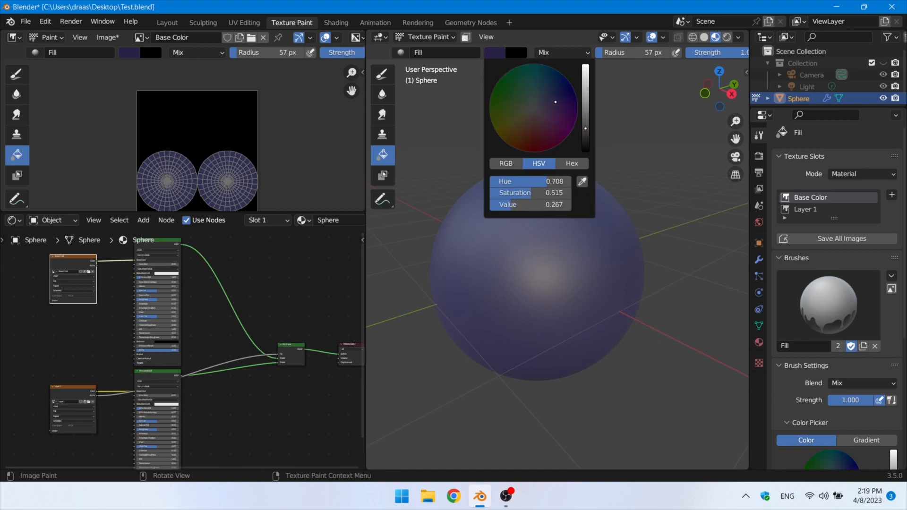
{"action": "left_click", "coordinate": [547, 281]}
{"action": "middle_click_drag", "start_coordinate": [547, 281], "coordinate": [543, 298]}
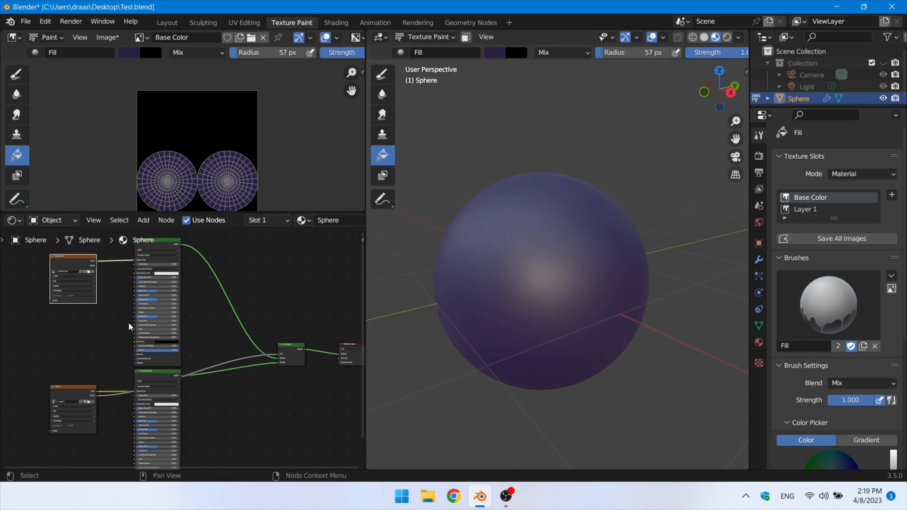
Make the Layer 1 image active and set the Draw brush to orange with hue 0.051, saturation 0.998 and value 1.000.
{"action": "left_click", "coordinate": [83, 394]}
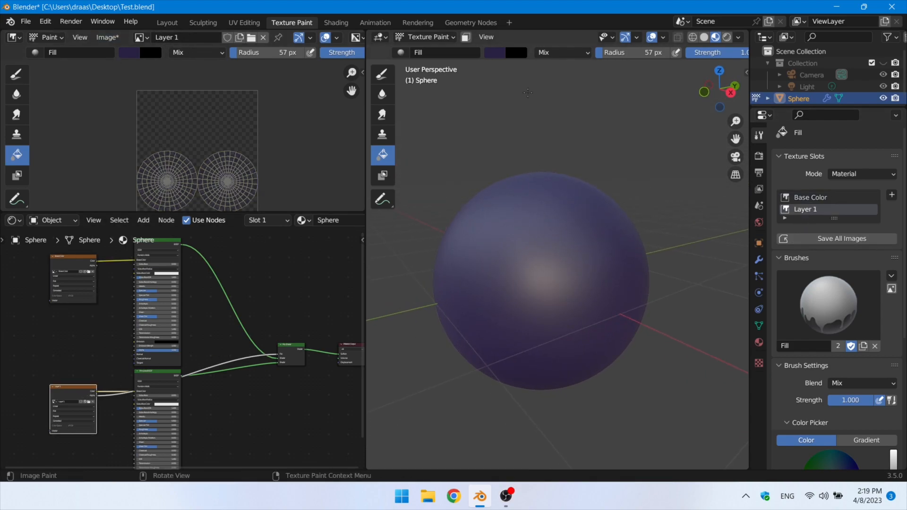
{"action": "left_click", "coordinate": [382, 74]}
{"action": "left_click", "coordinate": [495, 52]}
{"action": "left_click_drag", "start_coordinate": [532, 107], "coordinate": [530, 144]}
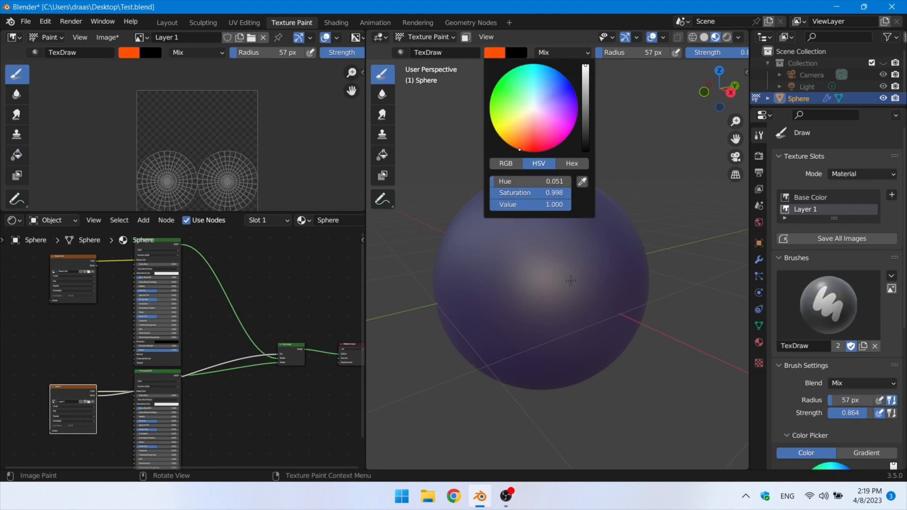
Paint a rounded orange patch on the sphere's upper front surface with the Draw brush.
{"action": "scroll", "coordinate": [586, 236], "scroll_direction": "up", "scroll_amount": 1}
{"action": "mouse_move", "coordinate": [583, 230]}
{"action": "left_mouse_down"}
{"action": "mouse_move", "coordinate": [518, 241]}
{"action": "mouse_move", "coordinate": [576, 278]}
{"action": "mouse_move", "coordinate": [532, 260]}
{"action": "mouse_move", "coordinate": [548, 284]}
{"action": "mouse_move", "coordinate": [579, 210]}
{"action": "mouse_move", "coordinate": [512, 259]}
{"action": "left_mouse_up"}
{"action": "middle_click_drag", "start_coordinate": [512, 259], "coordinate": [542, 269]}
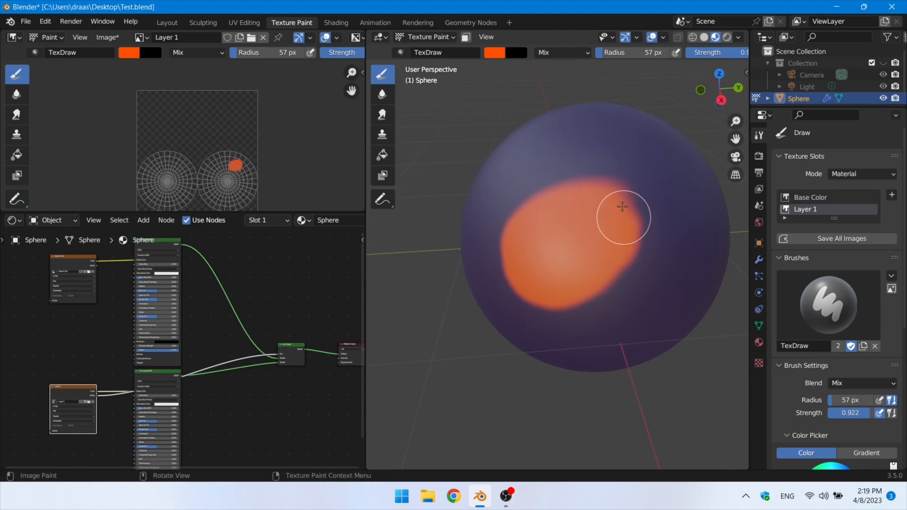
{"action": "left_click_drag", "start_coordinate": [623, 212], "coordinate": [538, 219]}
{"action": "mouse_move", "coordinate": [605, 239]}
{"action": "middle_mouse_down"}
{"action": "mouse_move", "coordinate": [609, 232]}
{"action": "mouse_move", "coordinate": [590, 237]}
{"action": "middle_mouse_up"}
Save the Layer 1 image to the Desktop as Layer 1.png in RGBA PNG format.
{"action": "left_click", "coordinate": [105, 37]}
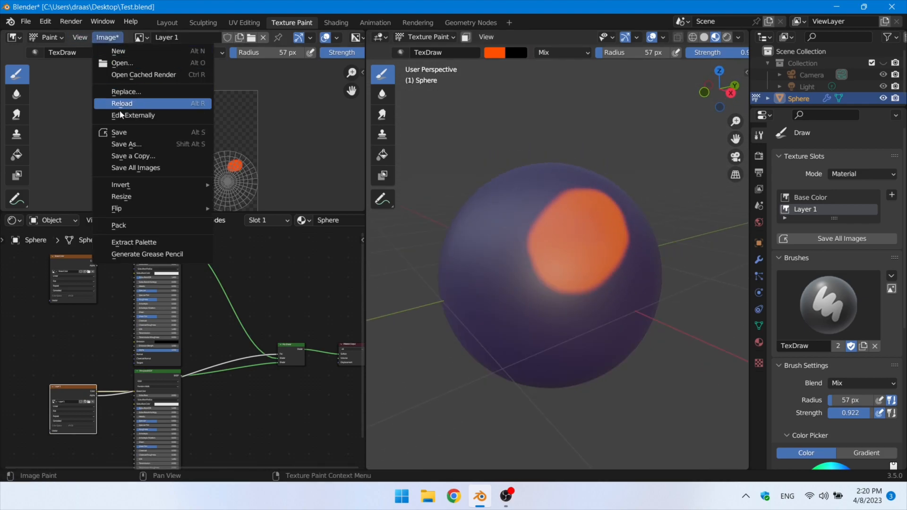
{"action": "left_click", "coordinate": [132, 148]}
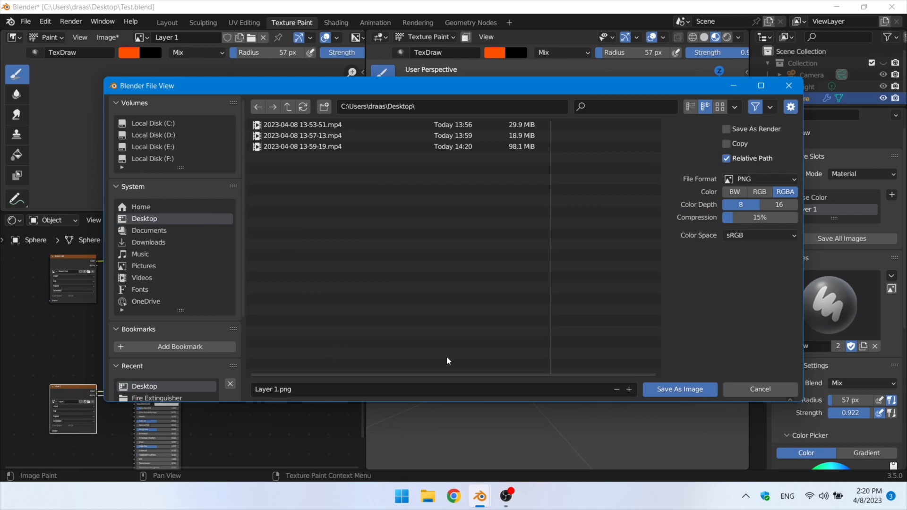
{"action": "left_click", "coordinate": [677, 390]}
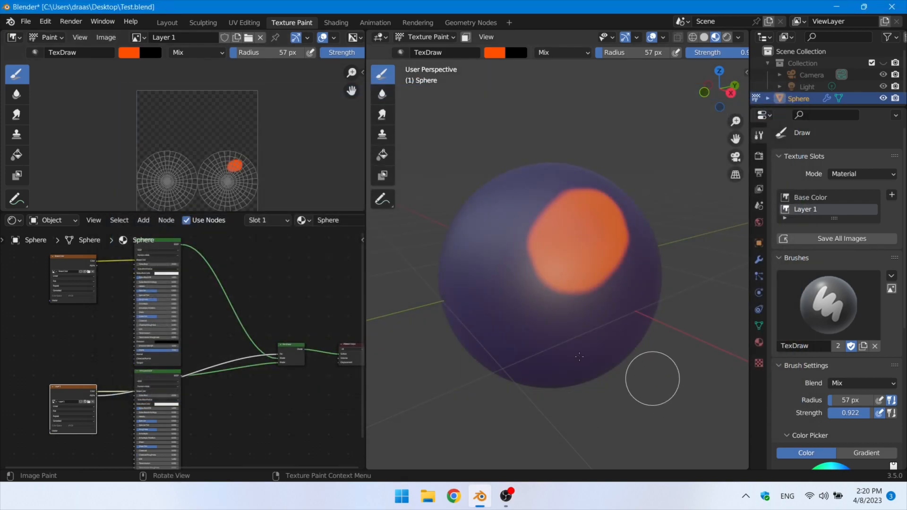
Save the Base Color image to the Desktop as Base Color.png with a colour depth of 16.
{"action": "left_click", "coordinate": [63, 260]}
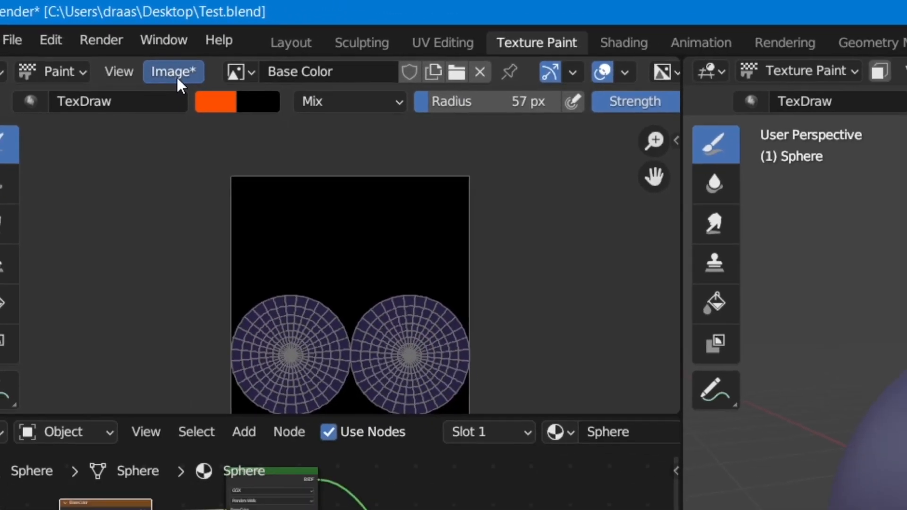
{"action": "left_click", "coordinate": [177, 76]}
{"action": "left_click", "coordinate": [126, 142]}
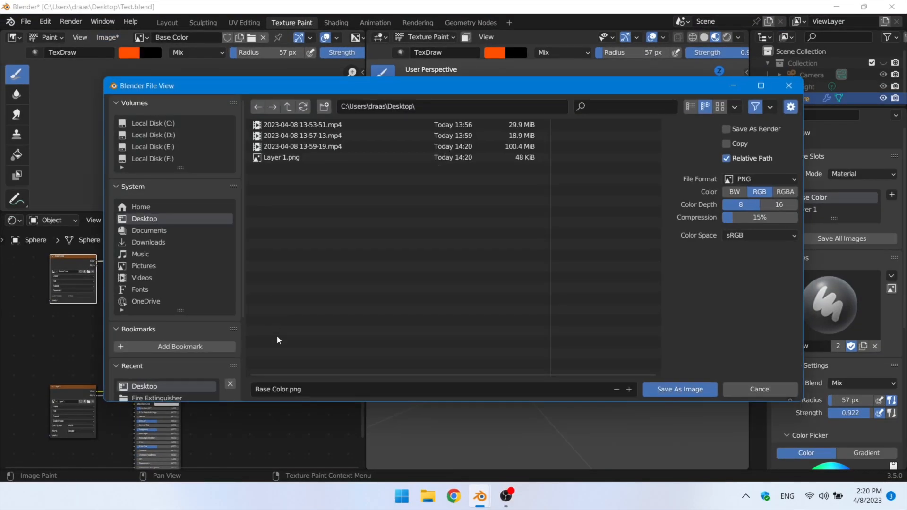
{"action": "left_click", "coordinate": [784, 207]}
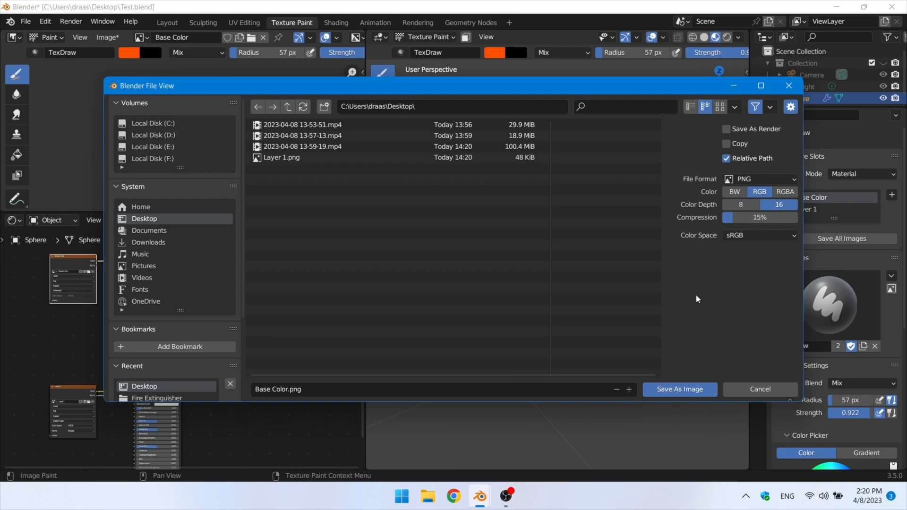
{"action": "left_click", "coordinate": [687, 389]}
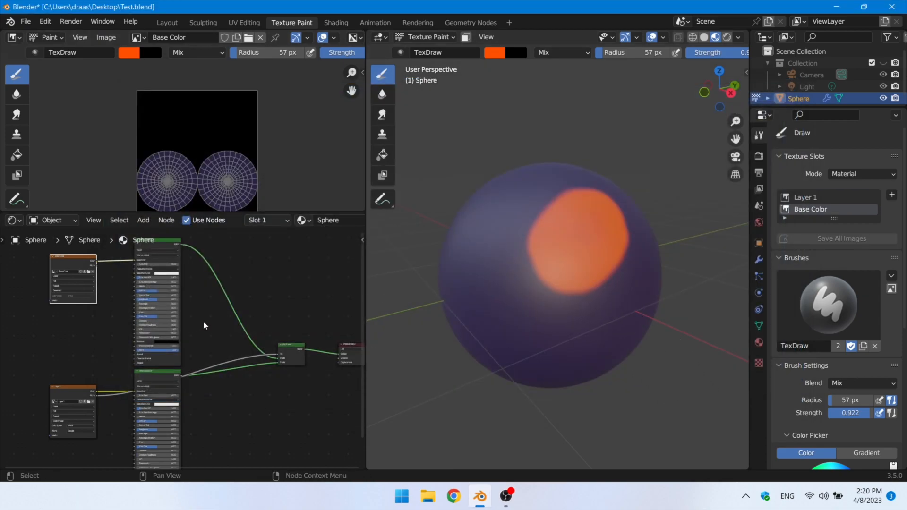
Adjust Layer 1's Principled BSDF to a Metallic value of 0.829 and a Roughness of 0.173.
{"action": "scroll", "coordinate": [224, 314], "scroll_direction": "down", "scroll_amount": 1}
{"action": "scroll", "coordinate": [194, 368], "scroll_direction": "up", "scroll_amount": 2}
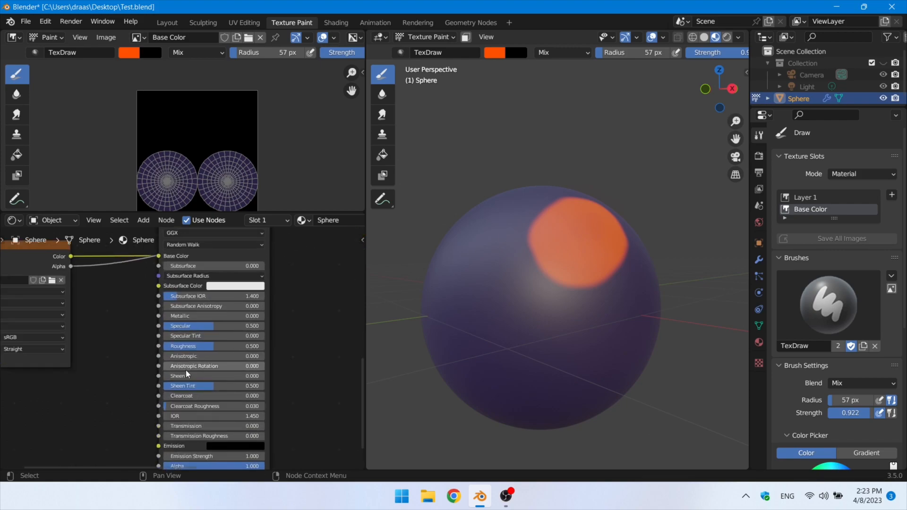
{"action": "scroll", "coordinate": [227, 330], "scroll_direction": "up", "scroll_amount": 3}
{"action": "mouse_move", "coordinate": [153, 290]}
{"action": "left_mouse_down"}
{"action": "mouse_move", "coordinate": [298, 291]}
{"action": "mouse_move", "coordinate": [247, 291]}
{"action": "left_mouse_up"}
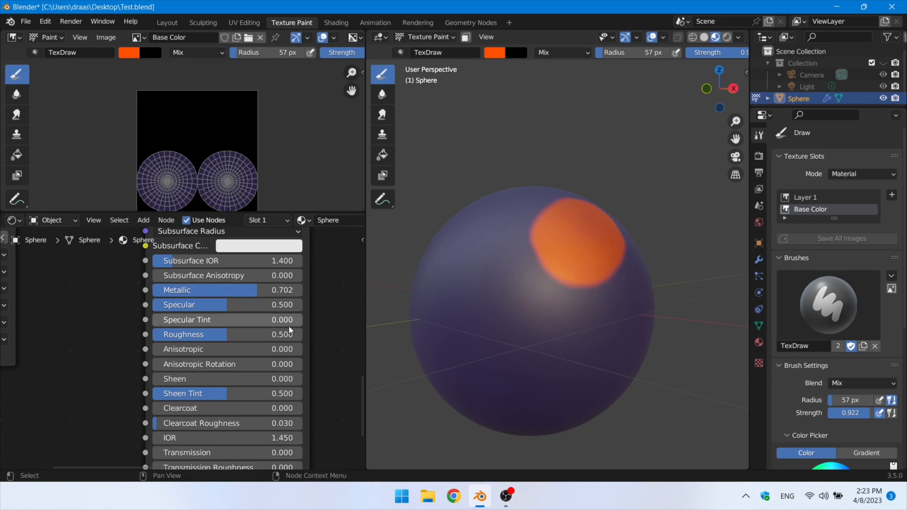
{"action": "scroll", "coordinate": [299, 324], "scroll_direction": "down", "scroll_amount": 2}
{"action": "mouse_move", "coordinate": [226, 320]}
{"action": "left_mouse_down"}
{"action": "mouse_move", "coordinate": [160, 320]}
{"action": "mouse_move", "coordinate": [262, 320]}
{"action": "mouse_move", "coordinate": [181, 320]}
{"action": "mouse_move", "coordinate": [199, 321]}
{"action": "left_mouse_up"}
{"action": "left_click_drag", "start_coordinate": [256, 276], "coordinate": [184, 276]}
{"action": "mouse_move", "coordinate": [191, 320]}
{"action": "left_mouse_down"}
{"action": "mouse_move", "coordinate": [176, 320]}
{"action": "mouse_move", "coordinate": [264, 321]}
{"action": "left_mouse_up"}
{"action": "left_click_drag", "start_coordinate": [184, 276], "coordinate": [288, 276]}
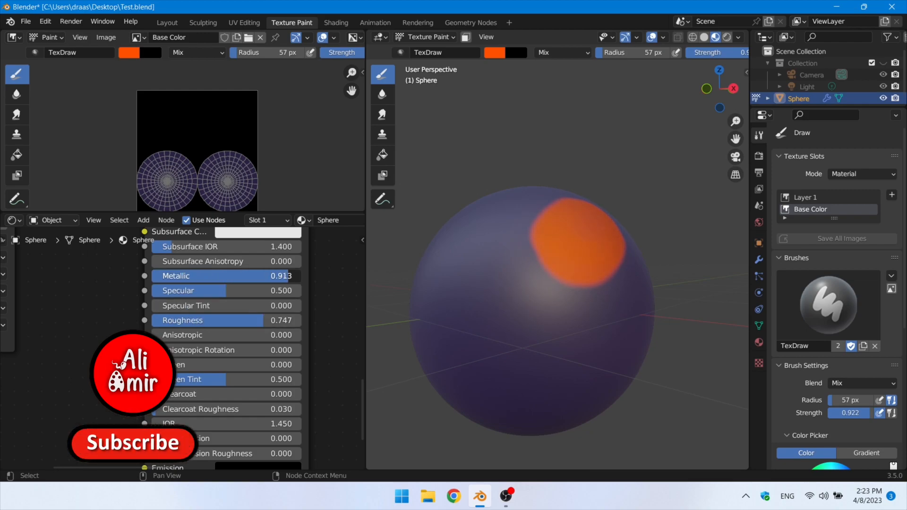
{"action": "left_click_drag", "start_coordinate": [264, 320], "coordinate": [178, 320]}
{"action": "mouse_move", "coordinate": [226, 276]}
{"action": "left_mouse_down"}
{"action": "mouse_move", "coordinate": [95, 277]}
{"action": "mouse_move", "coordinate": [223, 278]}
{"action": "mouse_move", "coordinate": [216, 277]}
{"action": "left_mouse_up"}
{"action": "middle_click_drag", "start_coordinate": [486, 328], "coordinate": [516, 314]}
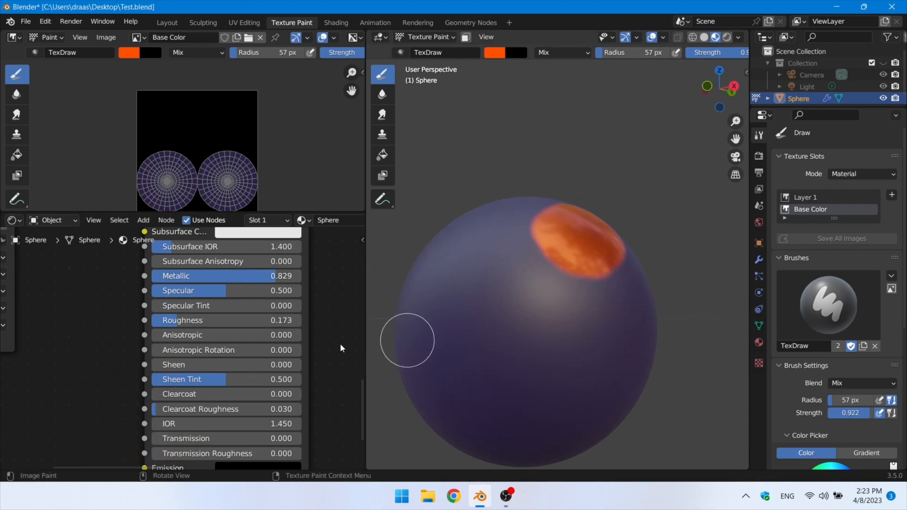
Adjust the Base Color's Principled BSDF by trying different Metallic values, leaving Metallic low and Roughness at 0.725.
{"action": "scroll", "coordinate": [257, 330], "scroll_direction": "down", "scroll_amount": 12}
{"action": "middle_click_drag", "start_coordinate": [317, 229], "coordinate": [287, 414]}
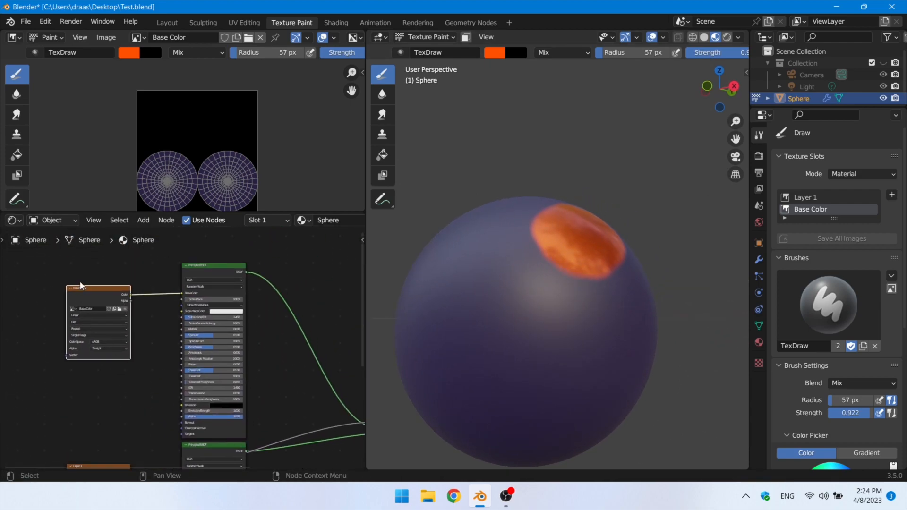
{"action": "scroll", "coordinate": [206, 354], "scroll_direction": "up", "scroll_amount": 12}
{"action": "mouse_move", "coordinate": [206, 336]}
{"action": "left_mouse_down"}
{"action": "mouse_move", "coordinate": [224, 336]}
{"action": "mouse_move", "coordinate": [168, 337]}
{"action": "mouse_move", "coordinate": [189, 336]}
{"action": "left_mouse_up"}
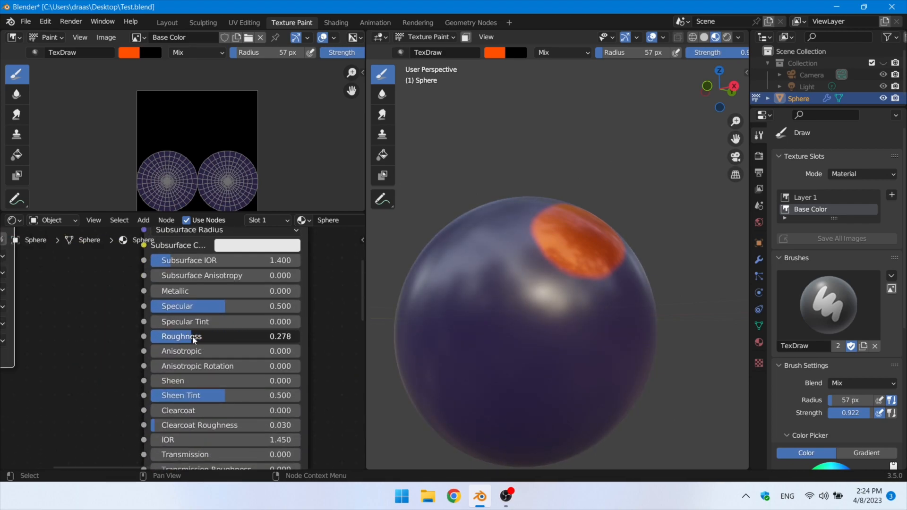
{"action": "left_click_drag", "start_coordinate": [206, 291], "coordinate": [278, 291]}
{"action": "mouse_move", "coordinate": [264, 376]}
{"action": "middle_mouse_down"}
{"action": "mouse_move", "coordinate": [263, 238]}
{"action": "mouse_move", "coordinate": [270, 370]}
{"action": "middle_mouse_up"}
{"action": "left_click_drag", "start_coordinate": [271, 305], "coordinate": [239, 306]}
{"action": "left_click_drag", "start_coordinate": [239, 350], "coordinate": [266, 350]}
{"action": "left_click_drag", "start_coordinate": [237, 304], "coordinate": [172, 305]}
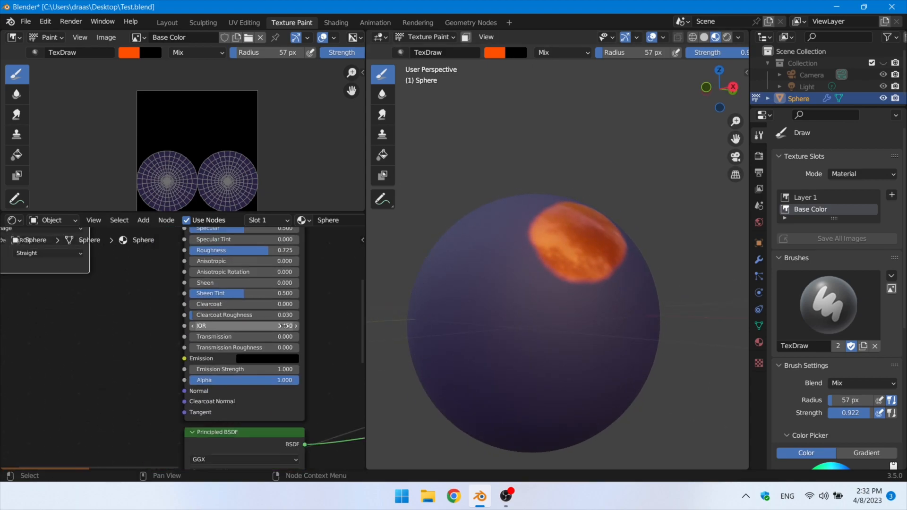
Duplicate Layer 1's Principled BSDF node and place the copy directly below it.
{"action": "scroll", "coordinate": [284, 326], "scroll_direction": "down", "scroll_amount": 18}
{"action": "middle_click_drag", "start_coordinate": [293, 375], "coordinate": [257, 331]}
{"action": "scroll", "coordinate": [261, 338], "scroll_direction": "up", "scroll_amount": 10}
{"action": "left_click", "coordinate": [208, 254]}
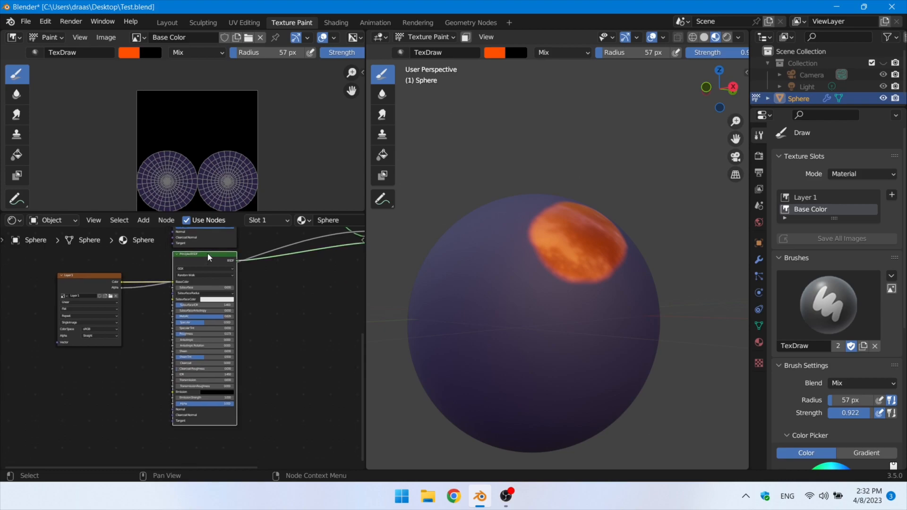
{"action": "key", "text": "shift+d"}
{"action": "left_click", "coordinate": [208, 435]}
{"action": "middle_click_drag", "start_coordinate": [276, 392], "coordinate": [332, 264]}
{"action": "scroll", "coordinate": [144, 314], "scroll_direction": "down", "scroll_amount": 2}
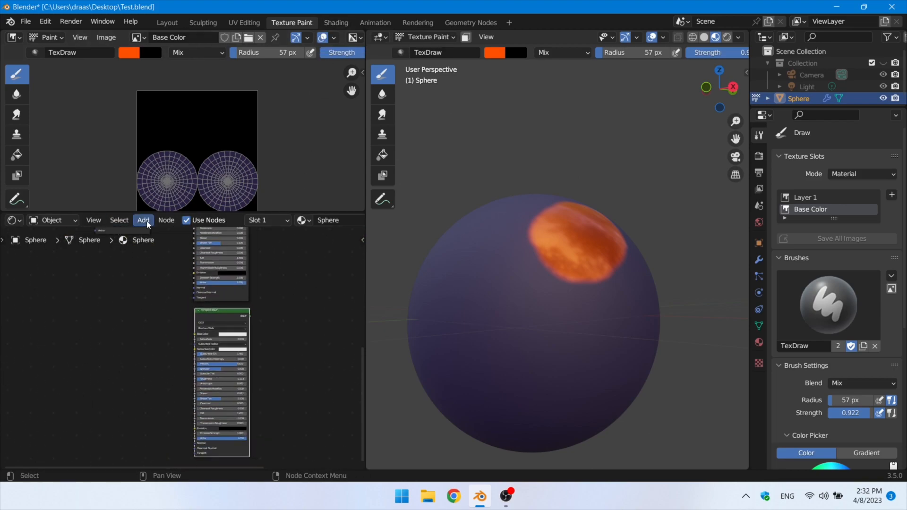
Add an Image Texture node beside the duplicated Principled BSDF.
{"action": "left_click", "coordinate": [144, 222]}
{"action": "mouse_move", "coordinate": [163, 287]}
{"action": "left_click", "coordinate": [255, 191]}
{"action": "left_click", "coordinate": [99, 329]}
{"action": "scroll", "coordinate": [157, 349], "scroll_direction": "up", "scroll_amount": 4}
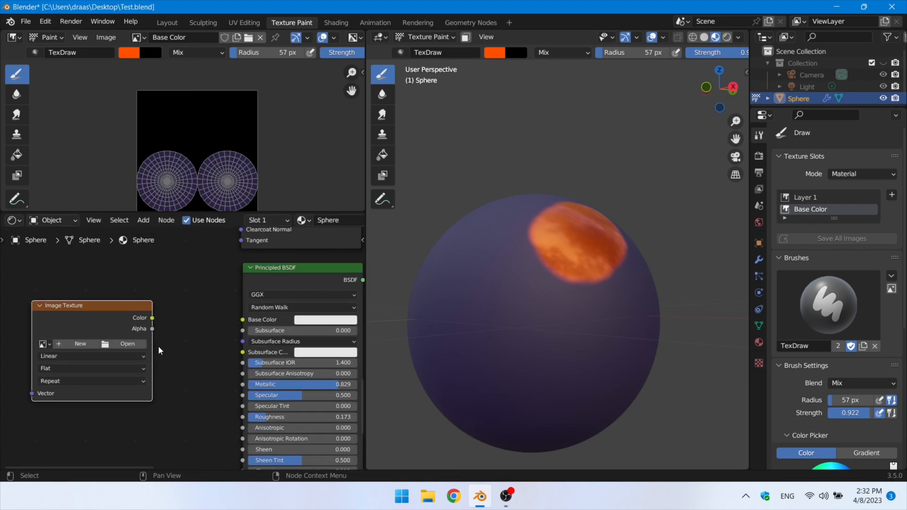
Create a transparent 1024 × 1024 px image named Layer 2 with Alpha in the new texture node and link its Color to the duplicate's Base Color.
{"action": "left_click", "coordinate": [87, 343]}
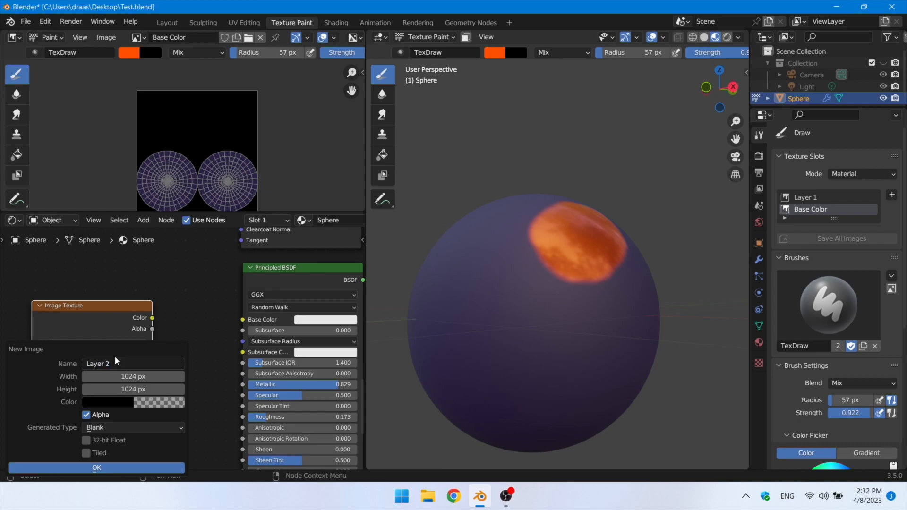
{"action": "left_click", "coordinate": [148, 408]}
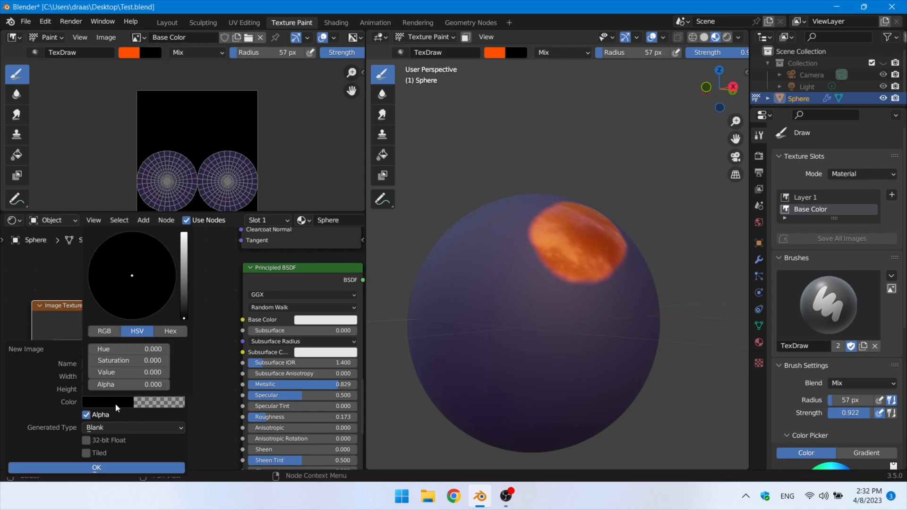
{"action": "left_click", "coordinate": [112, 467]}
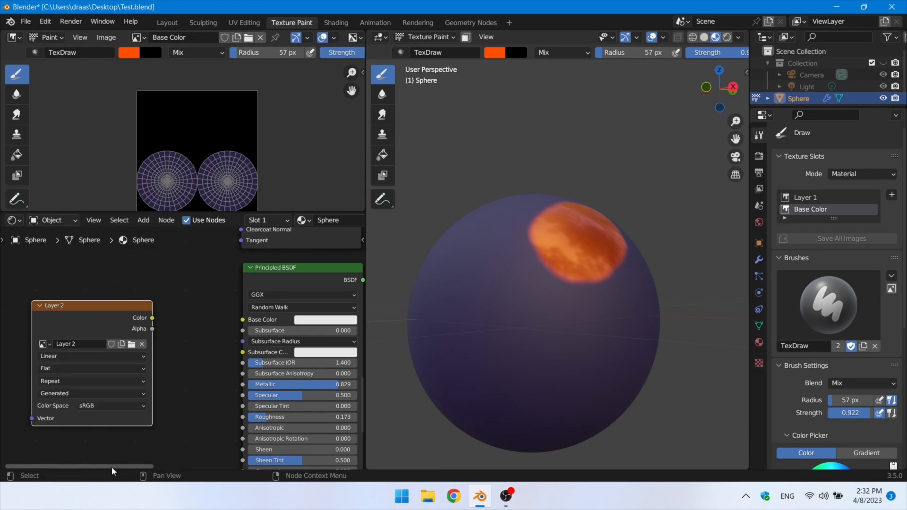
{"action": "left_click_drag", "start_coordinate": [241, 324], "coordinate": [242, 321]}
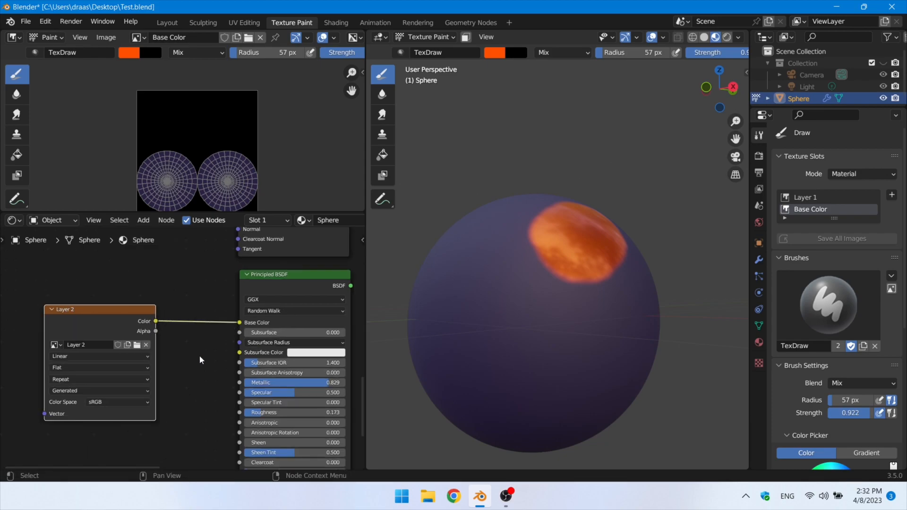
{"action": "scroll", "coordinate": [199, 355], "scroll_direction": "down", "scroll_amount": 6}
{"action": "scroll", "coordinate": [233, 352], "scroll_direction": "up", "scroll_amount": 6}
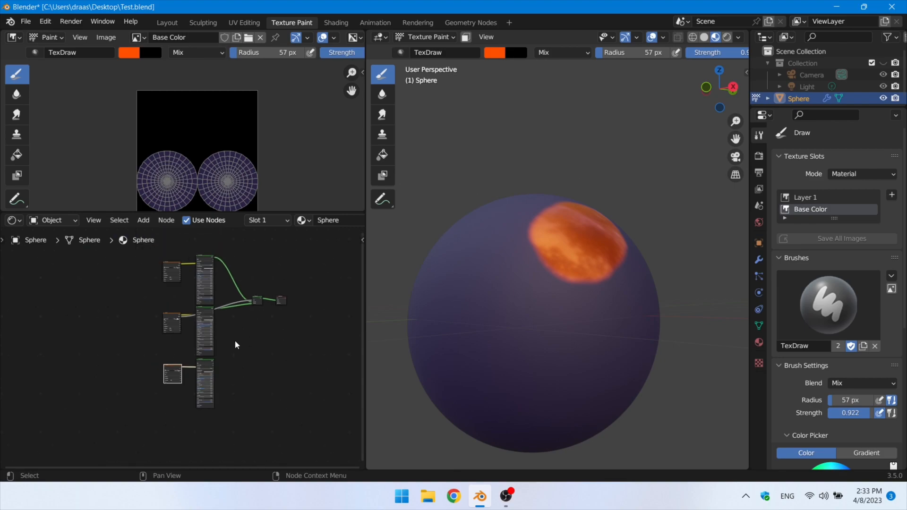
Collapse the Principled BSDF nodes and move the shader and texture nodes of each layer closer together.
{"action": "left_click", "coordinate": [208, 235]}
{"action": "middle_click_drag", "start_coordinate": [222, 345], "coordinate": [227, 391]}
{"action": "left_click", "coordinate": [200, 376]}
{"action": "left_click_drag", "start_coordinate": [237, 286], "coordinate": [241, 358]}
{"action": "middle_click_drag", "start_coordinate": [262, 392], "coordinate": [274, 288]}
{"action": "scroll", "coordinate": [253, 339], "scroll_direction": "down", "scroll_amount": 2}
{"action": "left_click_drag", "start_coordinate": [157, 381], "coordinate": [157, 308]}
{"action": "left_click_drag", "start_coordinate": [251, 364], "coordinate": [251, 324]}
{"action": "scroll", "coordinate": [236, 321], "scroll_direction": "down", "scroll_amount": 2}
{"action": "middle_click_drag", "start_coordinate": [234, 331], "coordinate": [271, 253]}
Rearrange the layer nodes and reposition the Mix Shader to leave space before the Material Output.
{"action": "left_click_drag", "start_coordinate": [293, 388], "coordinate": [180, 290]}
{"action": "scroll", "coordinate": [234, 273], "scroll_direction": "up", "scroll_amount": 1}
{"action": "left_click", "coordinate": [233, 273]}
{"action": "middle_click_drag", "start_coordinate": [238, 358], "coordinate": [212, 454]}
{"action": "left_click_drag", "start_coordinate": [230, 371], "coordinate": [231, 415]}
{"action": "left_click_drag", "start_coordinate": [223, 329], "coordinate": [223, 338]}
{"action": "middle_click_drag", "start_coordinate": [223, 338], "coordinate": [145, 337]}
{"action": "left_click_drag", "start_coordinate": [158, 265], "coordinate": [158, 262]}
{"action": "left_click_drag", "start_coordinate": [302, 338], "coordinate": [263, 320]}
{"action": "scroll", "coordinate": [275, 324], "scroll_direction": "up", "scroll_amount": 2}
{"action": "middle_click_drag", "start_coordinate": [300, 361], "coordinate": [225, 329]}
{"action": "left_click_drag", "start_coordinate": [192, 297], "coordinate": [163, 297]}
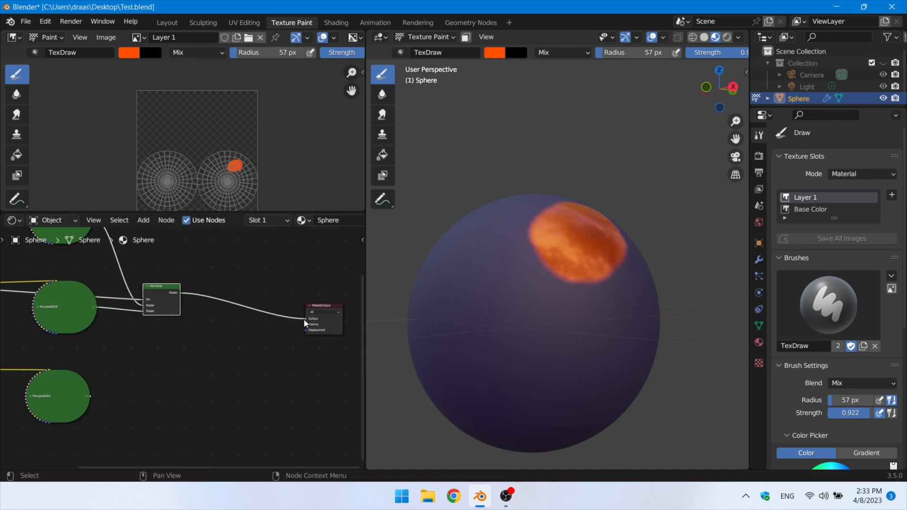
Add a second Mix Shader and connect its output to the Surface input of the repositioned Material Output.
{"action": "left_click", "coordinate": [150, 223]}
{"action": "mouse_move", "coordinate": [165, 274]}
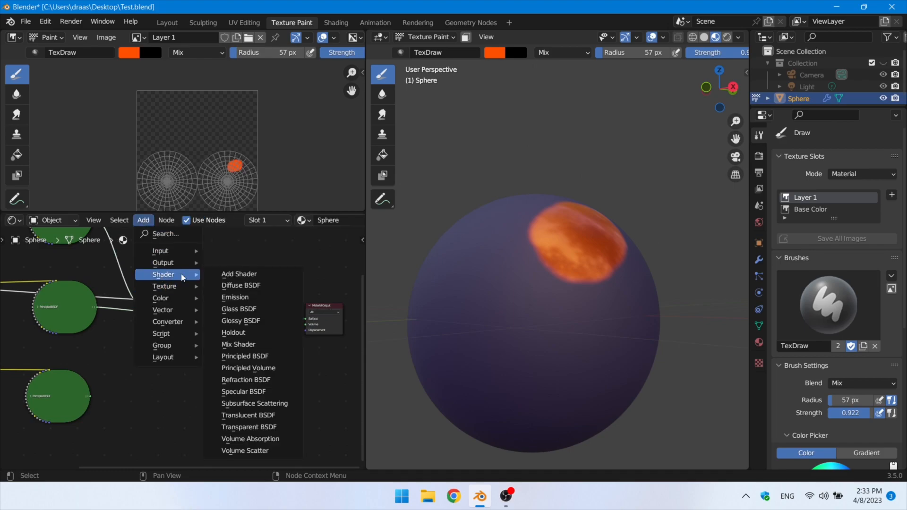
{"action": "left_click", "coordinate": [249, 345]}
{"action": "left_click", "coordinate": [238, 352]}
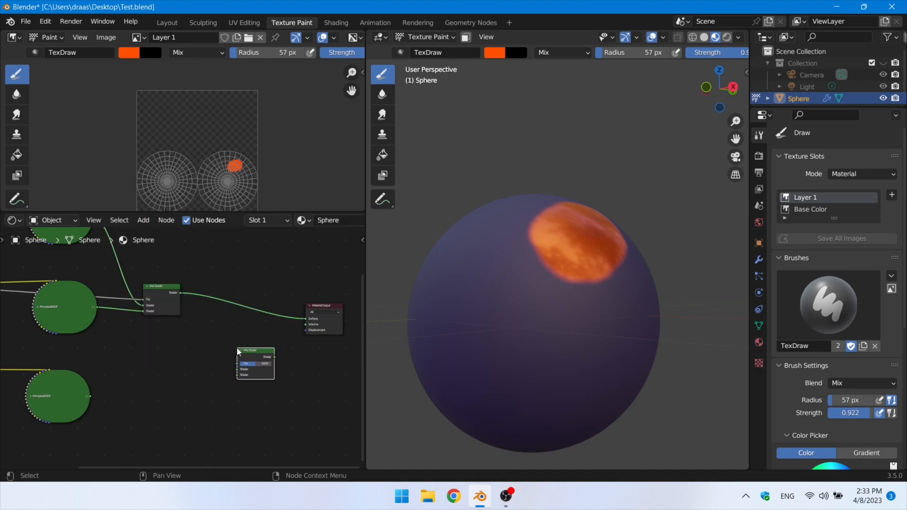
{"action": "left_click_drag", "start_coordinate": [324, 304], "coordinate": [334, 336]}
{"action": "left_click_drag", "start_coordinate": [274, 357], "coordinate": [316, 353]}
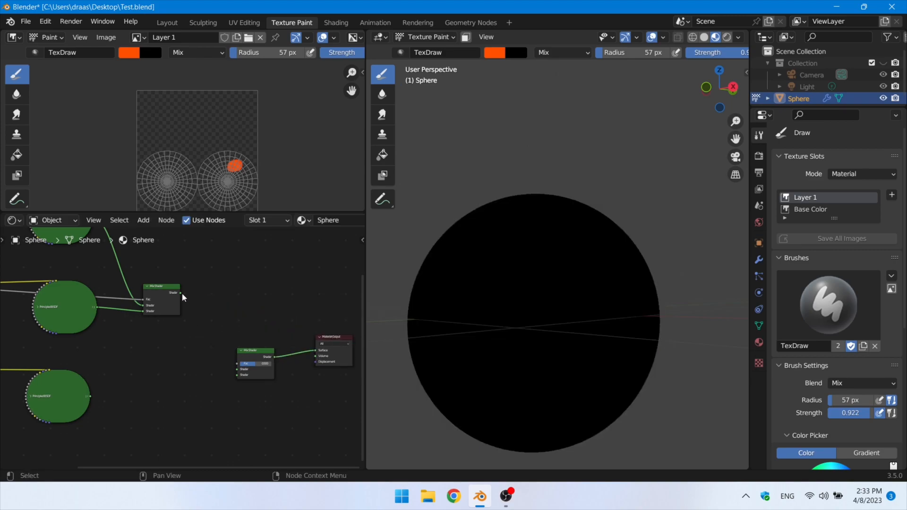
Connect the first Mix Shader and Layer 2's Principled BSDF to the first and second Shader inputs of the new Mix Shader.
{"action": "left_click_drag", "start_coordinate": [235, 369], "coordinate": [236, 369]}
{"action": "middle_click_drag", "start_coordinate": [214, 414], "coordinate": [234, 395]}
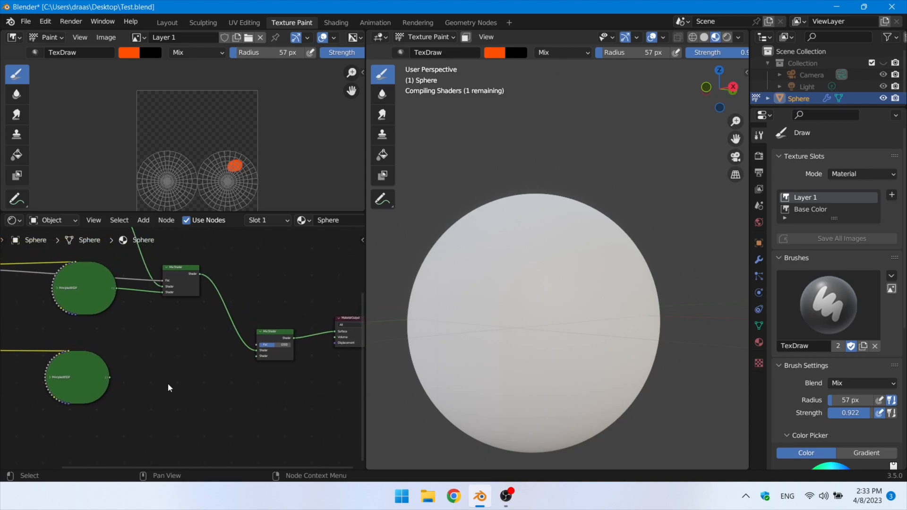
{"action": "left_click_drag", "start_coordinate": [110, 377], "coordinate": [254, 358]}
{"action": "middle_click_drag", "start_coordinate": [181, 412], "coordinate": [290, 381]}
Try different Fac values on the new Mix Shader.
{"action": "middle_click_drag", "start_coordinate": [213, 395], "coordinate": [143, 409]}
{"action": "scroll", "coordinate": [271, 330], "scroll_direction": "up", "scroll_amount": 5}
{"action": "mouse_move", "coordinate": [274, 340]}
{"action": "left_mouse_down"}
{"action": "mouse_move", "coordinate": [246, 341]}
{"action": "mouse_move", "coordinate": [294, 340]}
{"action": "mouse_move", "coordinate": [245, 340]}
{"action": "mouse_move", "coordinate": [297, 340]}
{"action": "mouse_move", "coordinate": [273, 341]}
{"action": "left_mouse_up"}
Connect the Layer 2 image's Alpha output to the Fac input of the new Mix Shader.
{"action": "middle_click_drag", "start_coordinate": [215, 383], "coordinate": [268, 370]}
{"action": "scroll", "coordinate": [268, 368], "scroll_direction": "down", "scroll_amount": 5}
{"action": "middle_click_drag", "start_coordinate": [60, 366], "coordinate": [88, 369]}
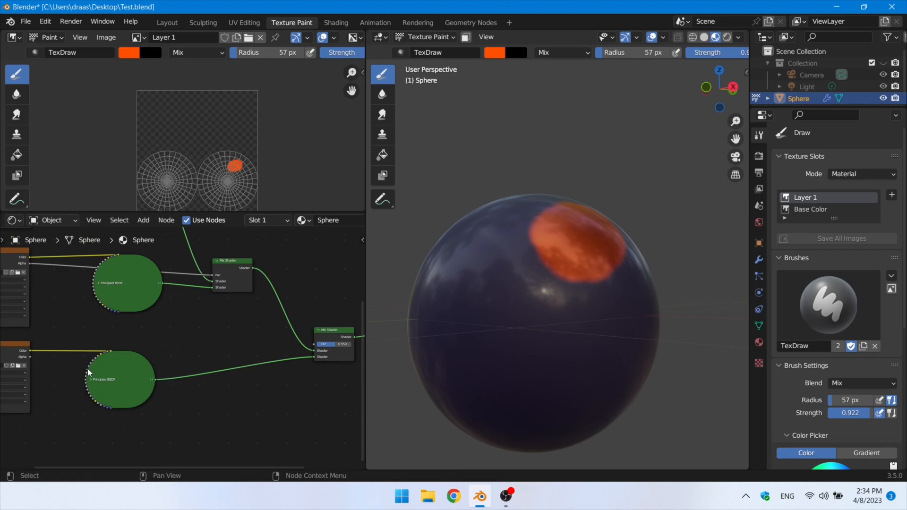
{"action": "left_click_drag", "start_coordinate": [30, 357], "coordinate": [164, 364]}
{"action": "left_click_drag", "start_coordinate": [311, 352], "coordinate": [315, 349]}
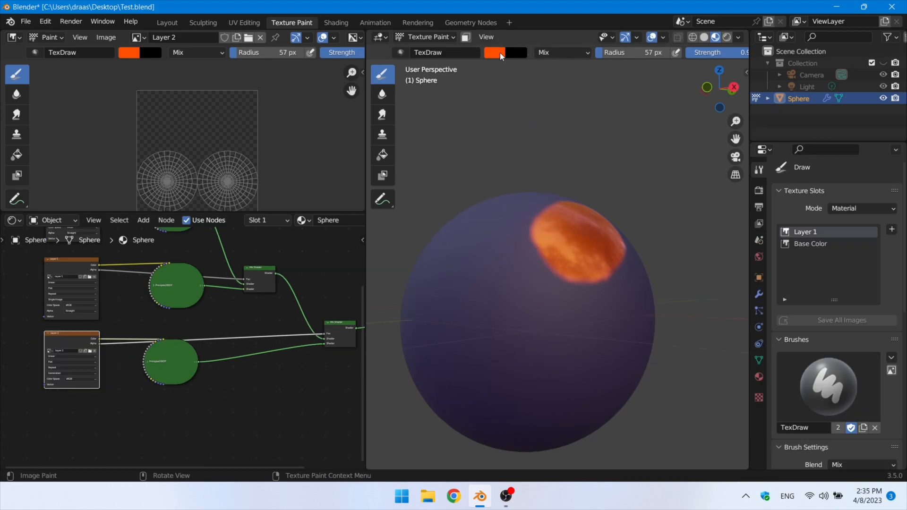
Set the Draw brush colour to yellow-green for painting on Layer 2.
{"action": "left_click", "coordinate": [501, 53]}
{"action": "left_click", "coordinate": [493, 122]}
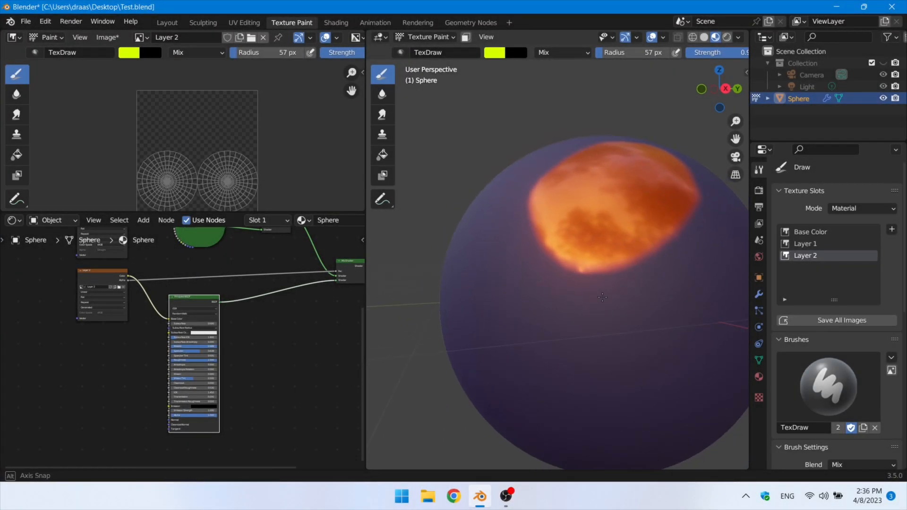
Paint a yellow-green patch on Layer 2 across the sphere, overlapping the lower edge of the orange patch.
{"action": "mouse_move", "coordinate": [631, 293]}
{"action": "left_mouse_down"}
{"action": "mouse_move", "coordinate": [573, 310]}
{"action": "mouse_move", "coordinate": [652, 269]}
{"action": "mouse_move", "coordinate": [640, 288]}
{"action": "mouse_move", "coordinate": [662, 249]}
{"action": "mouse_move", "coordinate": [573, 232]}
{"action": "mouse_move", "coordinate": [658, 299]}
{"action": "mouse_move", "coordinate": [552, 307]}
{"action": "left_mouse_up"}
{"action": "mouse_move", "coordinate": [552, 307]}
{"action": "middle_mouse_down"}
{"action": "mouse_move", "coordinate": [609, 316]}
{"action": "mouse_move", "coordinate": [614, 279]}
{"action": "middle_mouse_up"}
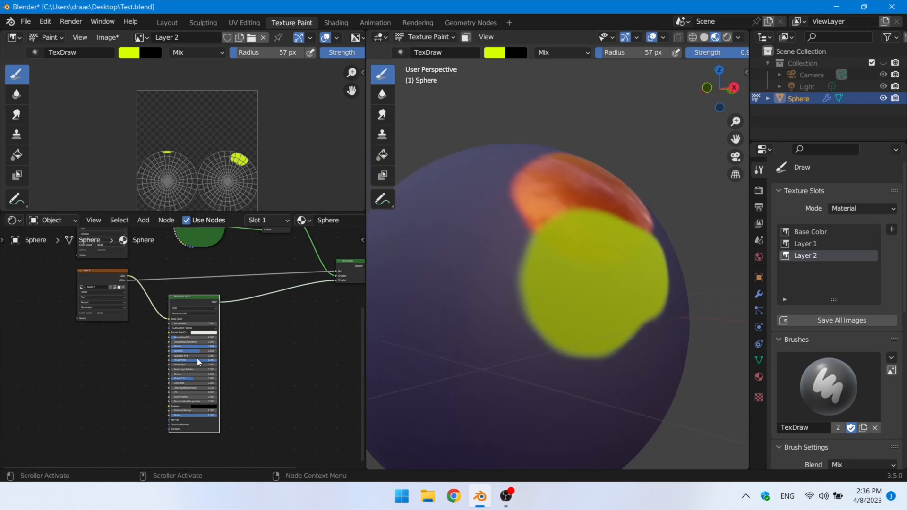
Set Layer 2's Principled BSDF to Metallic 0, Specular 0.627 and Roughness 0.287.
{"action": "scroll", "coordinate": [208, 361], "scroll_direction": "up", "scroll_amount": 4}
{"action": "left_click_drag", "start_coordinate": [231, 328], "coordinate": [178, 328]}
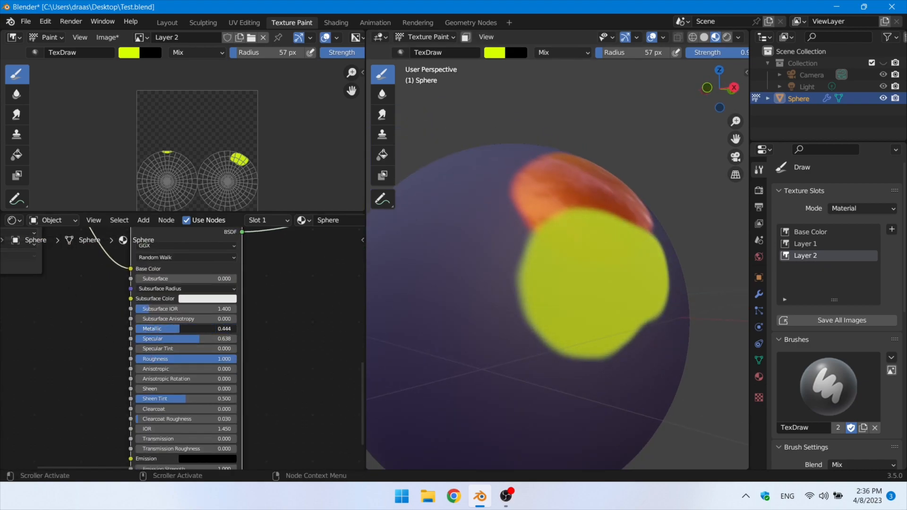
{"action": "left_click_drag", "start_coordinate": [174, 359], "coordinate": [151, 359]}
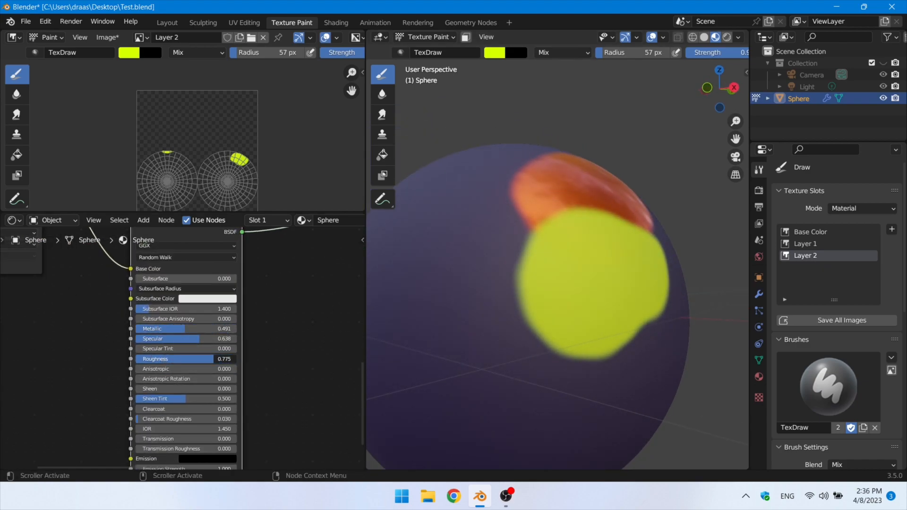
{"action": "left_click_drag", "start_coordinate": [191, 328], "coordinate": [136, 328]}
{"action": "left_click_drag", "start_coordinate": [207, 359], "coordinate": [136, 359]}
{"action": "middle_click_drag", "start_coordinate": [662, 301], "coordinate": [552, 319]}
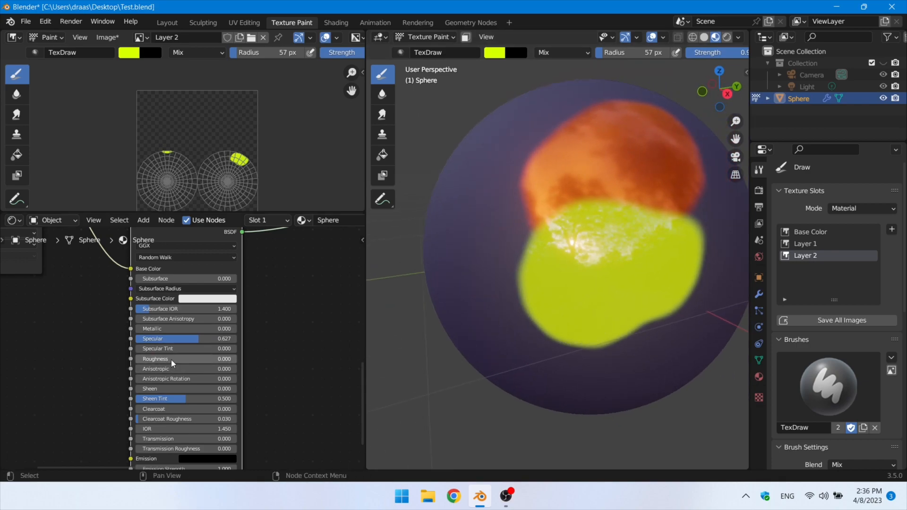
{"action": "mouse_move", "coordinate": [157, 359]}
{"action": "left_mouse_down"}
{"action": "mouse_move", "coordinate": [190, 359]}
{"action": "mouse_move", "coordinate": [163, 359]}
{"action": "left_mouse_up"}
{"action": "mouse_move", "coordinate": [479, 330]}
{"action": "middle_mouse_down"}
{"action": "mouse_move", "coordinate": [545, 326]}
{"action": "mouse_move", "coordinate": [491, 331]}
{"action": "middle_mouse_up"}
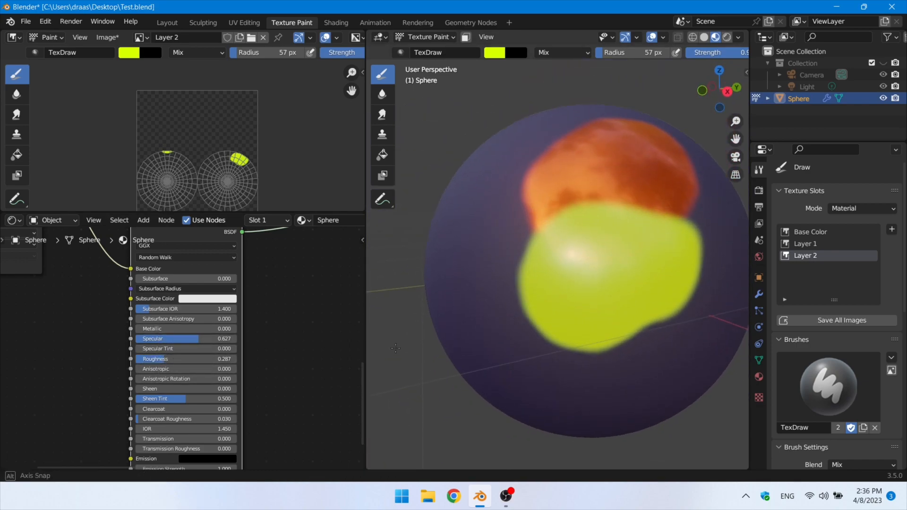
{"action": "scroll", "coordinate": [397, 349], "scroll_direction": "down", "scroll_amount": 2}
Save the Layer 2 image to the Desktop as Layer 2.png in RGBA with 16-bit colour depth.
{"action": "left_click", "coordinate": [108, 37]}
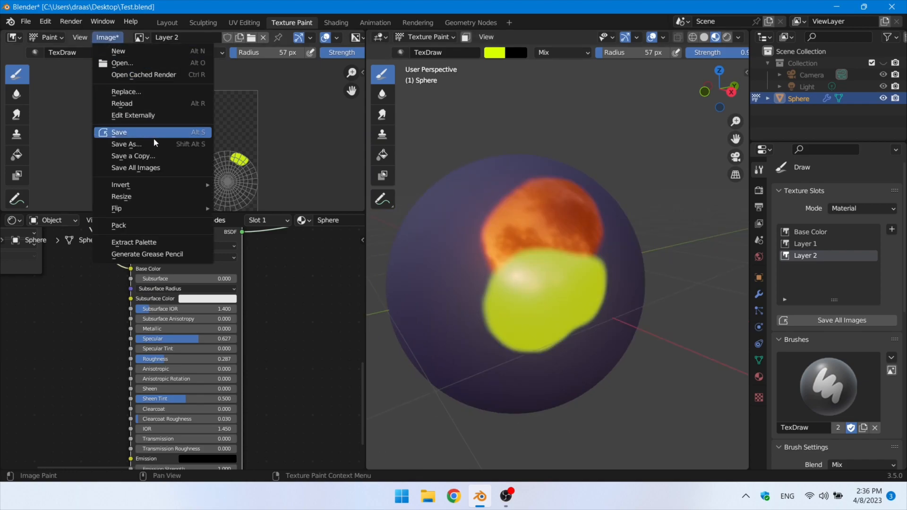
{"action": "left_click", "coordinate": [149, 144]}
{"action": "left_click", "coordinate": [773, 208]}
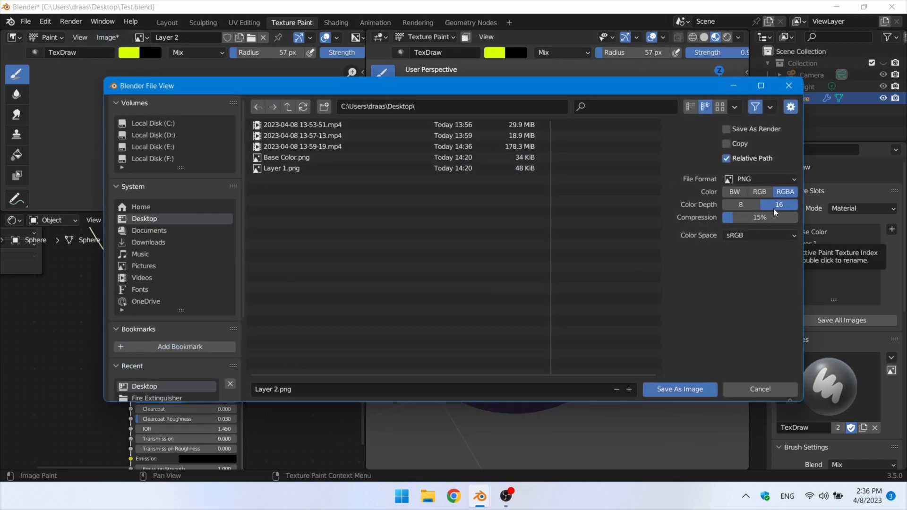
{"action": "left_click", "coordinate": [688, 388]}
Make Layer 1 the active texture slot and save its image.
{"action": "left_click", "coordinate": [798, 243]}
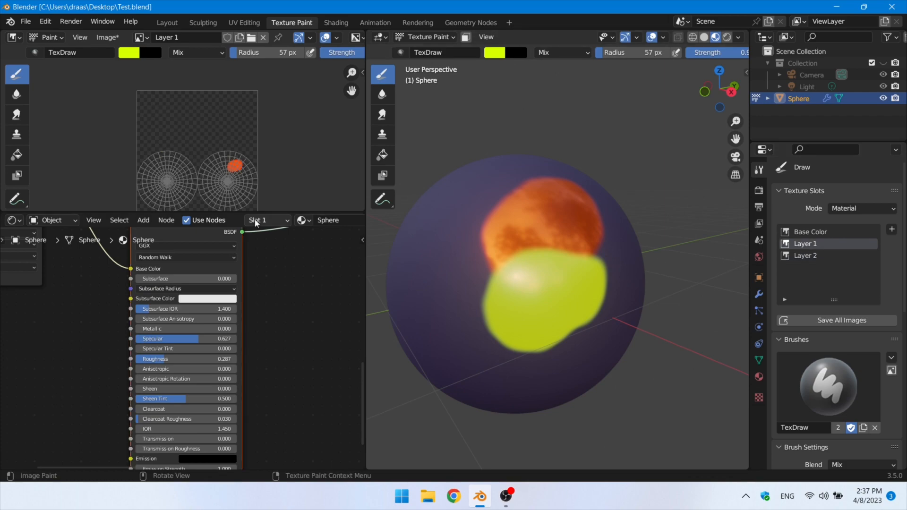
{"action": "left_click", "coordinate": [102, 38]}
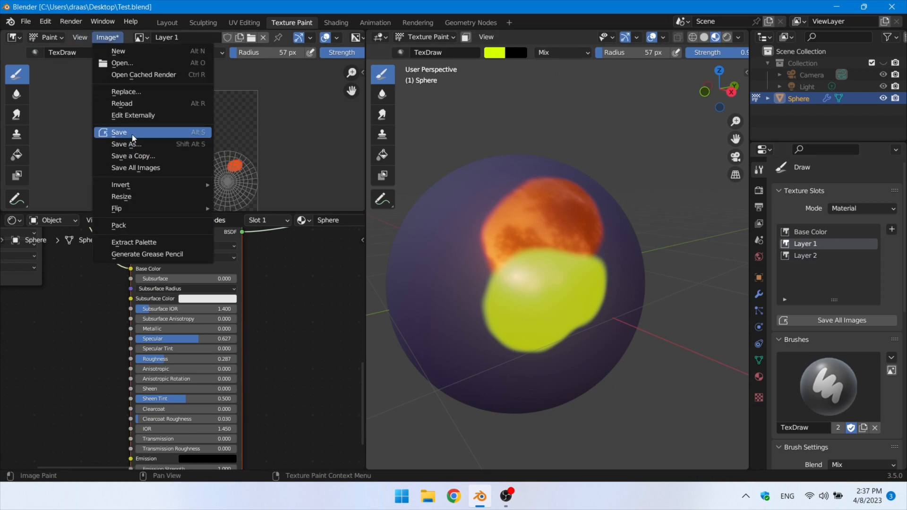
{"action": "left_click", "coordinate": [133, 135]}
{"action": "scroll", "coordinate": [289, 358], "scroll_direction": "down", "scroll_amount": 1}
{"action": "scroll", "coordinate": [289, 358], "scroll_direction": "down", "scroll_amount": 3}
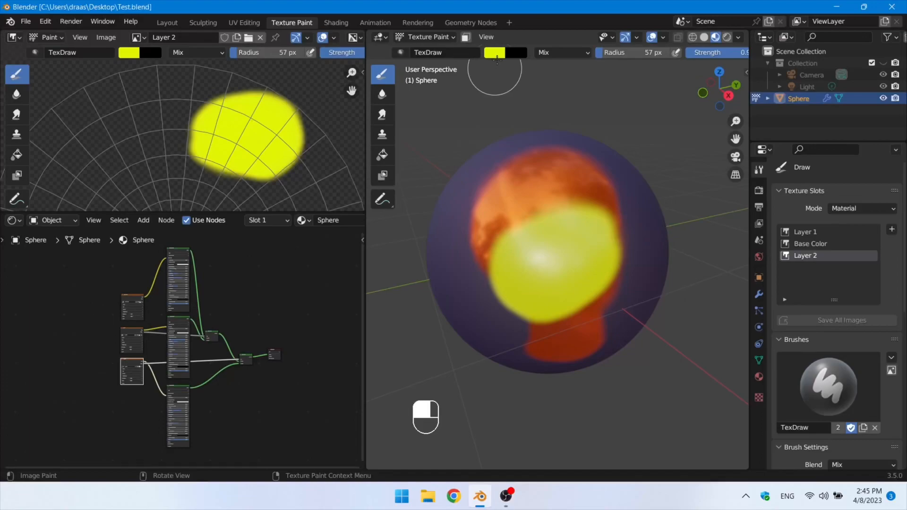
Set the brush colour to dark green and paint a band at strength 1.0 across the yellow patch on Layer 2.
{"action": "left_click", "coordinate": [494, 52]}
{"action": "left_click_drag", "start_coordinate": [585, 104], "coordinate": [585, 108]}
{"action": "mouse_move", "coordinate": [525, 262]}
{"action": "left_mouse_down"}
{"action": "mouse_move", "coordinate": [550, 230]}
{"action": "mouse_move", "coordinate": [593, 247]}
{"action": "mouse_move", "coordinate": [581, 263]}
{"action": "mouse_move", "coordinate": [537, 237]}
{"action": "mouse_move", "coordinate": [546, 278]}
{"action": "left_mouse_up"}
{"action": "middle_click_drag", "start_coordinate": [546, 279], "coordinate": [571, 259]}
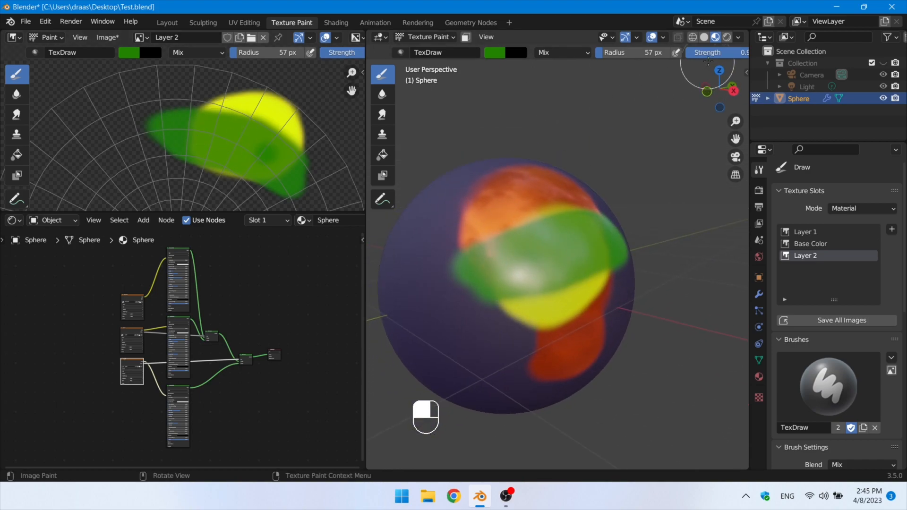
{"action": "mouse_move", "coordinate": [512, 277]}
{"action": "left_mouse_down"}
{"action": "mouse_move", "coordinate": [614, 252]}
{"action": "mouse_move", "coordinate": [462, 263]}
{"action": "mouse_move", "coordinate": [543, 263]}
{"action": "left_mouse_up"}
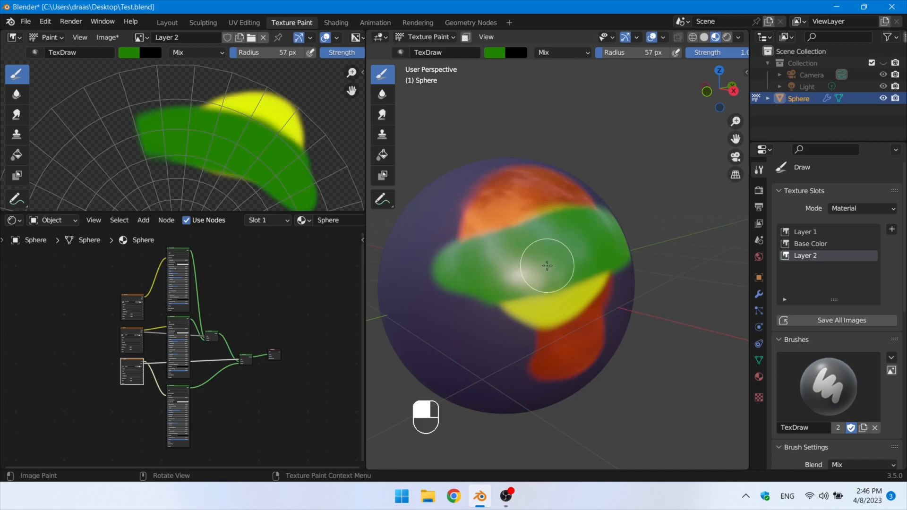
{"action": "middle_click_drag", "start_coordinate": [542, 263], "coordinate": [497, 283]}
{"action": "mouse_move", "coordinate": [551, 254]}
{"action": "middle_mouse_down"}
{"action": "mouse_move", "coordinate": [540, 257]}
{"action": "mouse_move", "coordinate": [560, 253]}
{"action": "middle_mouse_up"}
Save the Layer 2 image and reopen the recent file Test.blend, saving its pending changes.
{"action": "left_click", "coordinate": [107, 37]}
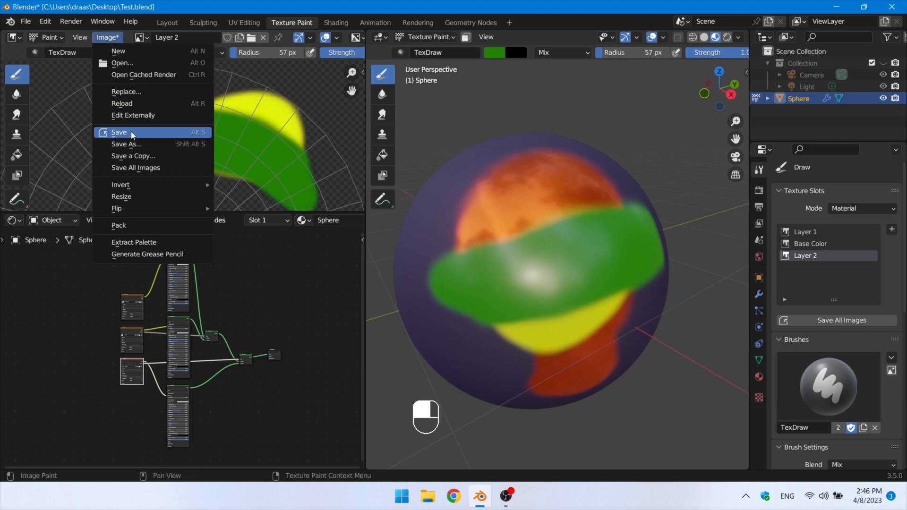
{"action": "left_click", "coordinate": [131, 132]}
{"action": "left_click", "coordinate": [26, 22]}
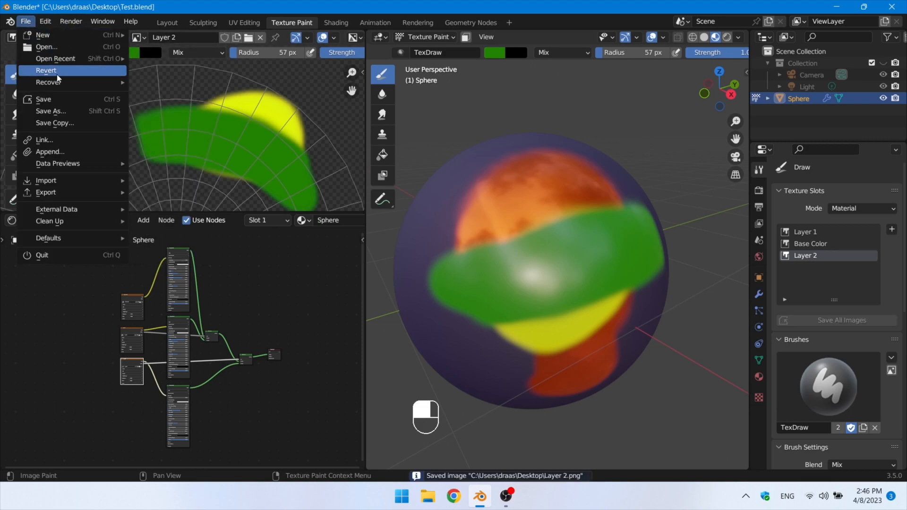
{"action": "mouse_move", "coordinate": [55, 58]}
{"action": "left_click", "coordinate": [170, 59]}
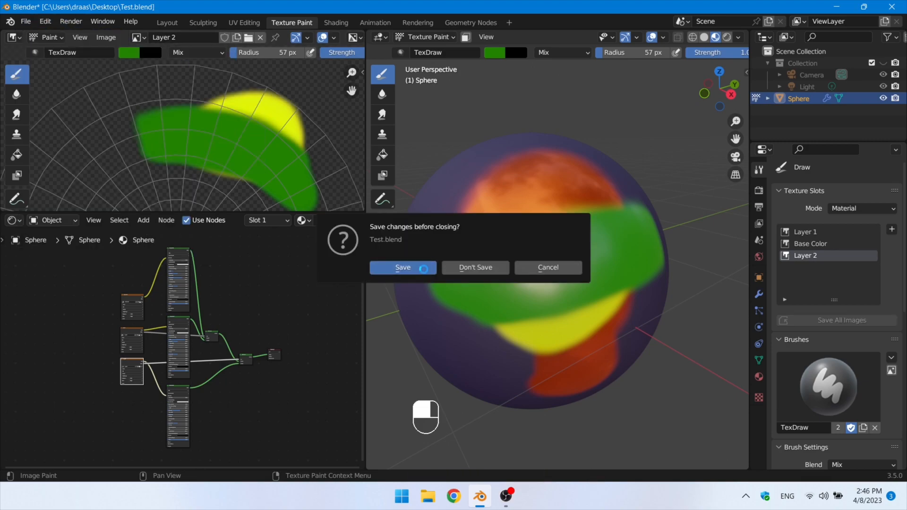
{"action": "left_click", "coordinate": [424, 268]}
Paint more green on Layer 2 over the yellow remnant and the orange-red area below the band.
{"action": "mouse_move", "coordinate": [425, 267]}
{"action": "middle_mouse_down"}
{"action": "mouse_move", "coordinate": [541, 285]}
{"action": "mouse_move", "coordinate": [603, 211]}
{"action": "middle_mouse_up"}
{"action": "mouse_move", "coordinate": [603, 211]}
{"action": "left_mouse_down"}
{"action": "mouse_move", "coordinate": [627, 209]}
{"action": "mouse_move", "coordinate": [542, 216]}
{"action": "mouse_move", "coordinate": [527, 234]}
{"action": "left_mouse_up"}
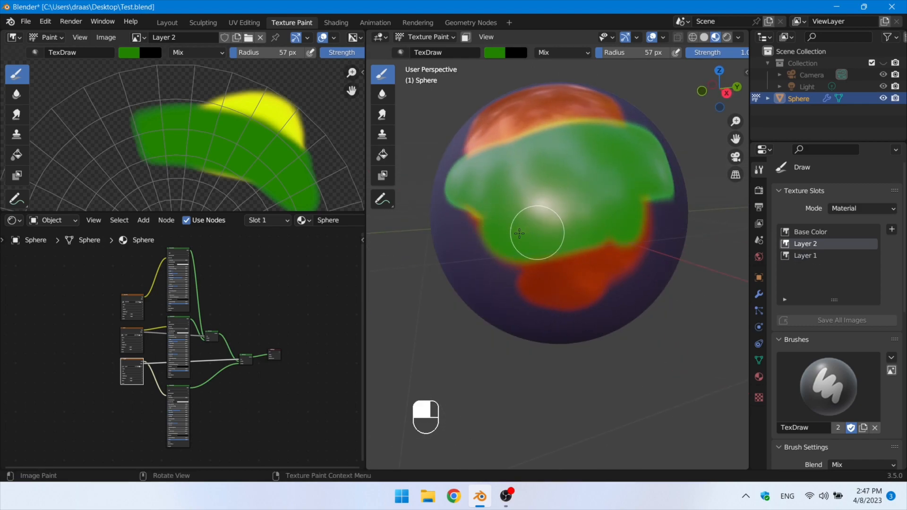
{"action": "mouse_move", "coordinate": [637, 208]}
{"action": "left_mouse_down"}
{"action": "mouse_move", "coordinate": [608, 263]}
{"action": "mouse_move", "coordinate": [581, 263]}
{"action": "mouse_move", "coordinate": [599, 290]}
{"action": "mouse_move", "coordinate": [494, 204]}
{"action": "left_mouse_up"}
{"action": "mouse_move", "coordinate": [494, 204]}
{"action": "middle_mouse_down"}
{"action": "mouse_move", "coordinate": [608, 243]}
{"action": "mouse_move", "coordinate": [493, 137]}
{"action": "middle_mouse_up"}
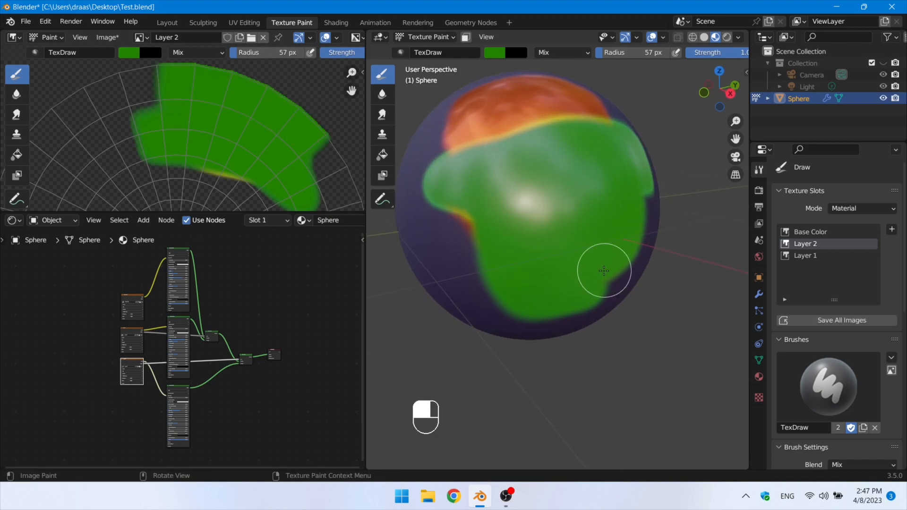
Save the repainted Layer 2 image and the Test.blend file.
{"action": "left_click", "coordinate": [107, 37]}
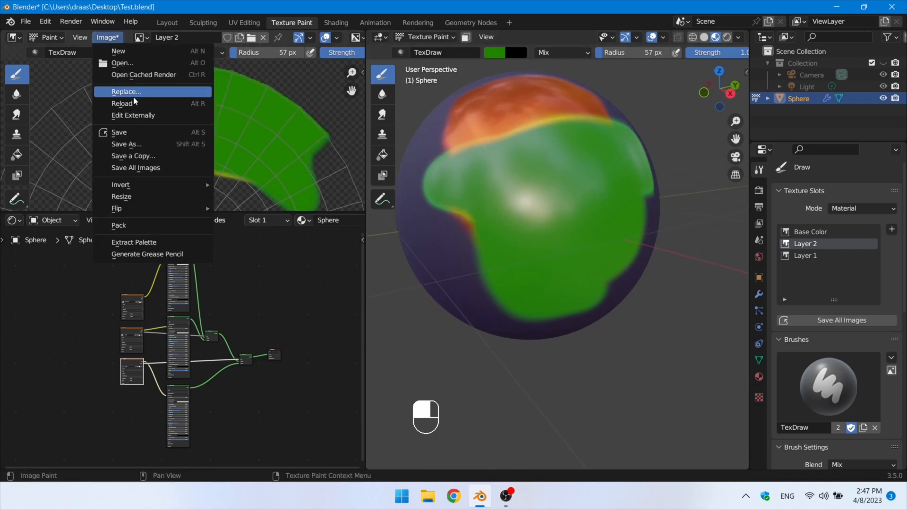
{"action": "left_click", "coordinate": [130, 131]}
{"action": "left_click", "coordinate": [27, 22]}
{"action": "left_click", "coordinate": [43, 100]}
Reopen Test.blend from the recent files to check that the painted layers were stored.
{"action": "left_click", "coordinate": [26, 22]}
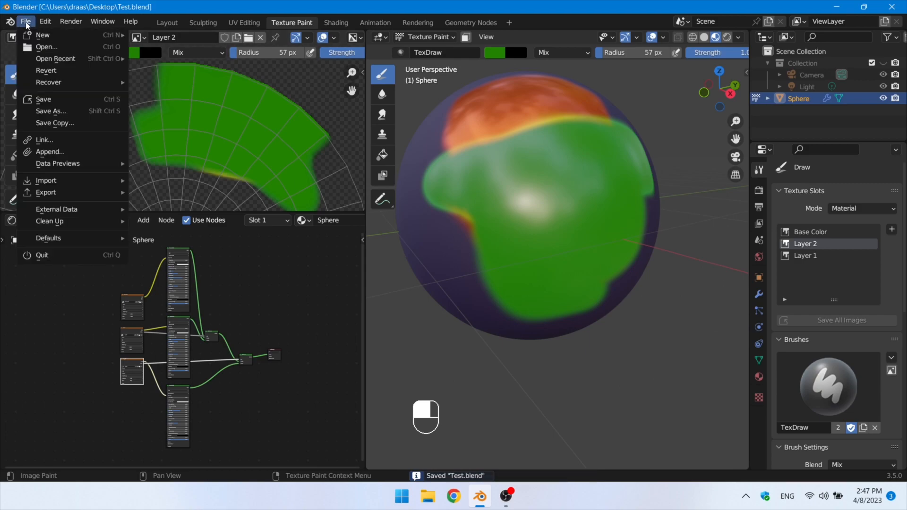
{"action": "mouse_move", "coordinate": [61, 35]}
{"action": "left_click", "coordinate": [206, 37]}
{"action": "left_click", "coordinate": [26, 22]}
{"action": "mouse_move", "coordinate": [56, 59]}
{"action": "left_click", "coordinate": [150, 57]}
Set the brush blending mode to Erase Alpha and erase part of the green paint on Layer 2.
{"action": "middle_click_drag", "start_coordinate": [631, 234], "coordinate": [590, 184]}
{"action": "mouse_move", "coordinate": [483, 269]}
{"action": "middle_mouse_down"}
{"action": "mouse_move", "coordinate": [519, 255]}
{"action": "mouse_move", "coordinate": [526, 172]}
{"action": "middle_mouse_up"}
{"action": "left_click", "coordinate": [560, 52]}
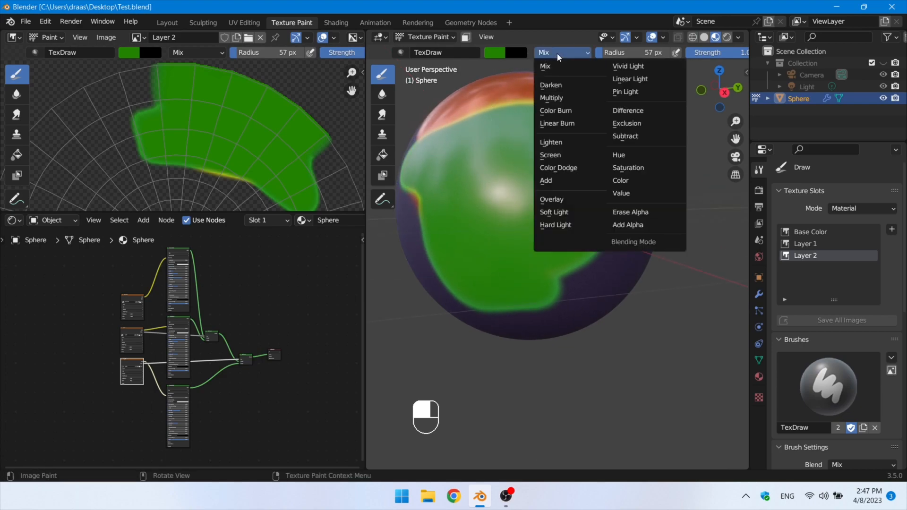
{"action": "left_click", "coordinate": [608, 209]}
{"action": "mouse_move", "coordinate": [618, 220]}
{"action": "left_mouse_down"}
{"action": "mouse_move", "coordinate": [589, 239]}
{"action": "mouse_move", "coordinate": [573, 273]}
{"action": "mouse_move", "coordinate": [576, 208]}
{"action": "mouse_move", "coordinate": [541, 202]}
{"action": "mouse_move", "coordinate": [543, 253]}
{"action": "left_mouse_up"}
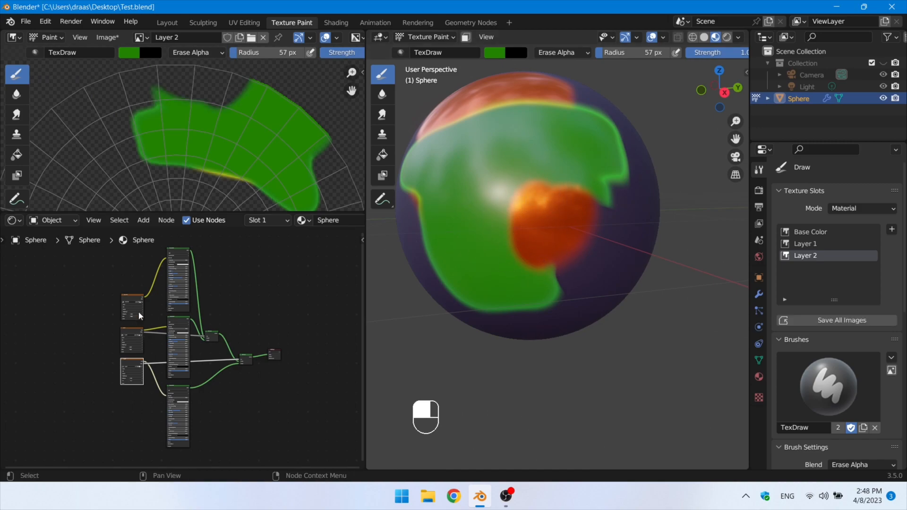
Erase the exposed orange paint on Layer 1 and the leftover green edges beside it on Layer 2.
{"action": "left_click", "coordinate": [132, 328]}
{"action": "left_click_drag", "start_coordinate": [559, 195], "coordinate": [545, 238]}
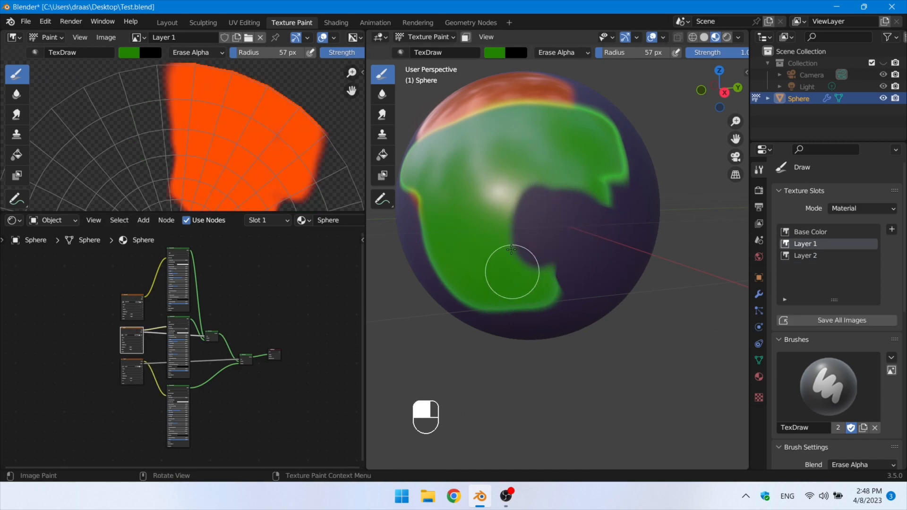
{"action": "left_click_drag", "start_coordinate": [502, 288], "coordinate": [475, 250]}
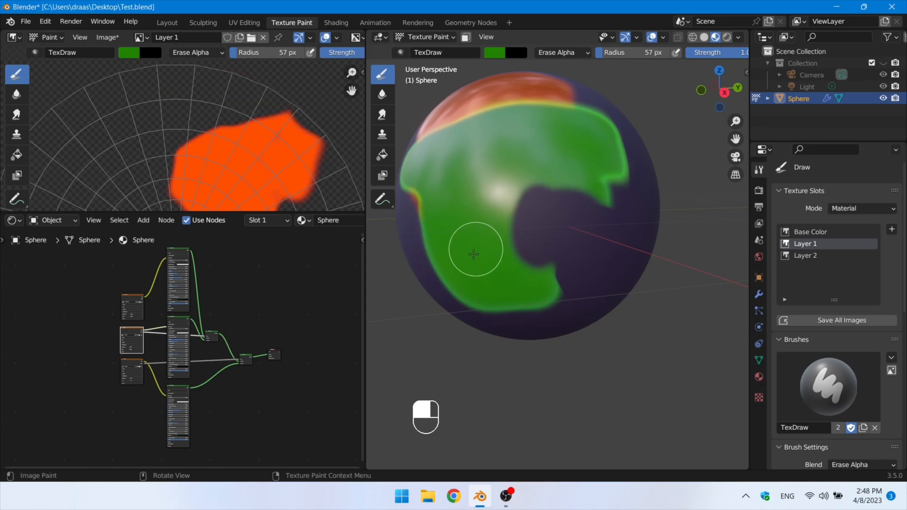
{"action": "left_click", "coordinate": [136, 361]}
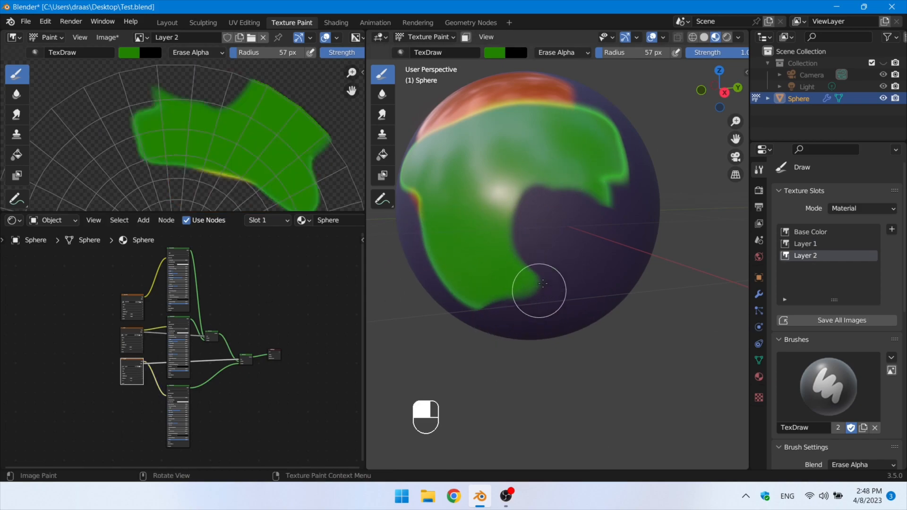
{"action": "left_click_drag", "start_coordinate": [557, 290], "coordinate": [567, 210]}
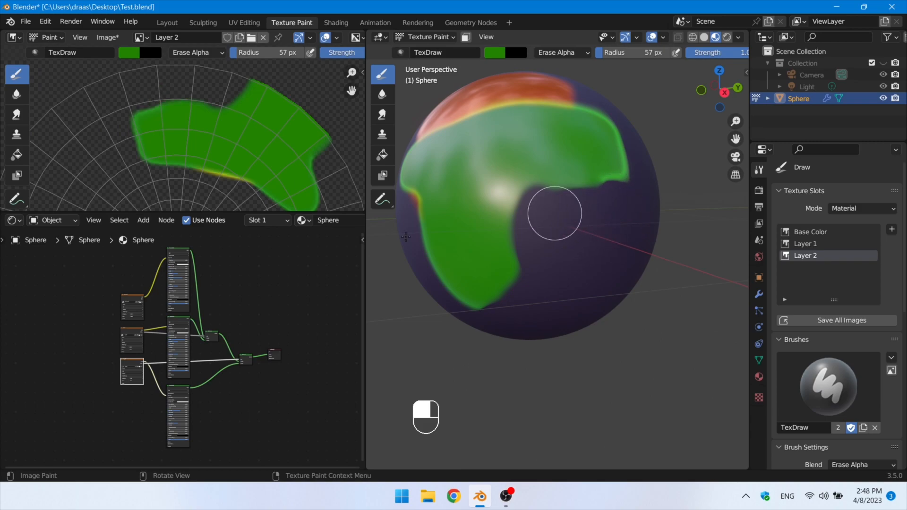
Save the erased Layer 2 and Layer 1 images.
{"action": "left_click", "coordinate": [107, 37]}
{"action": "left_click", "coordinate": [131, 135]}
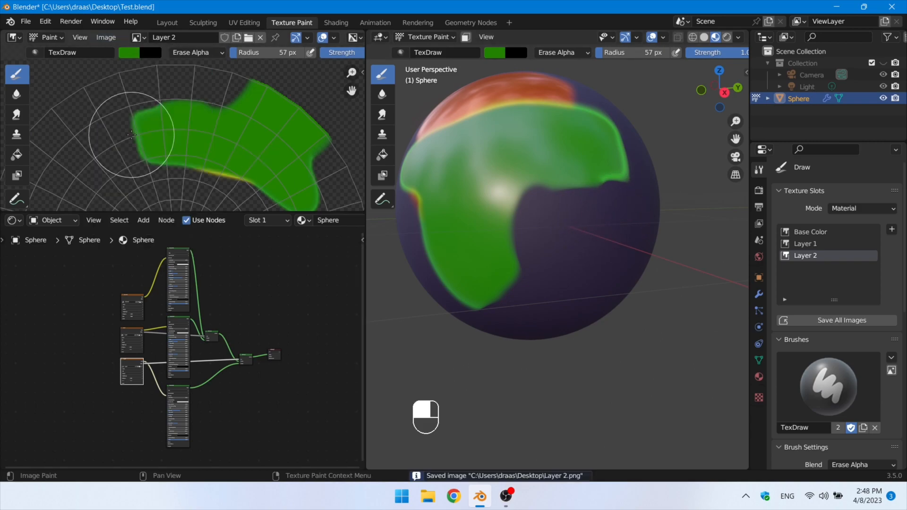
{"action": "left_click", "coordinate": [131, 333]}
{"action": "left_click", "coordinate": [107, 37]}
{"action": "left_click", "coordinate": [123, 134]}
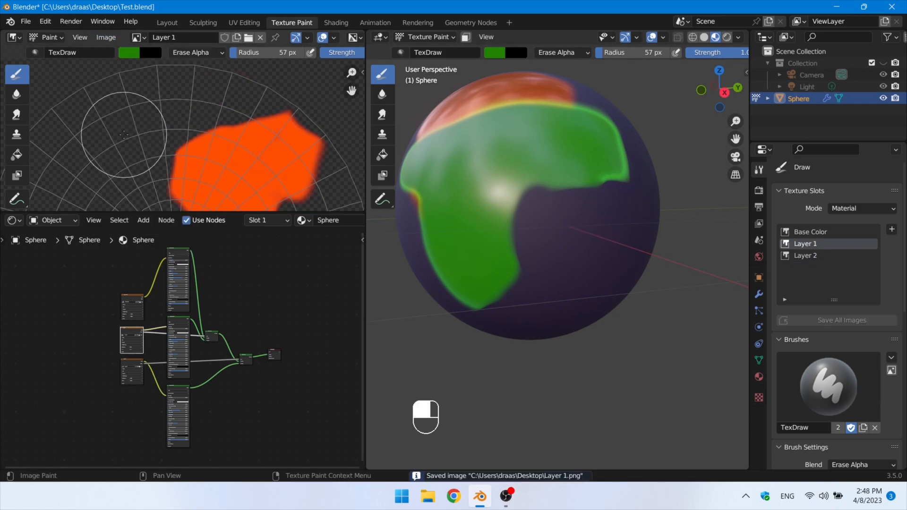
Save Test.blend and reopen it from the recent files.
{"action": "left_click", "coordinate": [26, 22]}
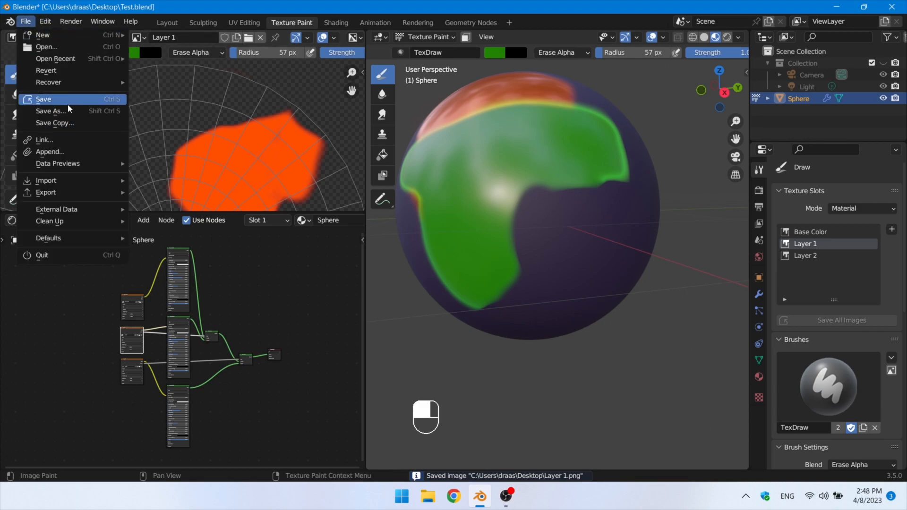
{"action": "left_click", "coordinate": [67, 104]}
{"action": "left_click", "coordinate": [25, 21]}
{"action": "mouse_move", "coordinate": [48, 57]}
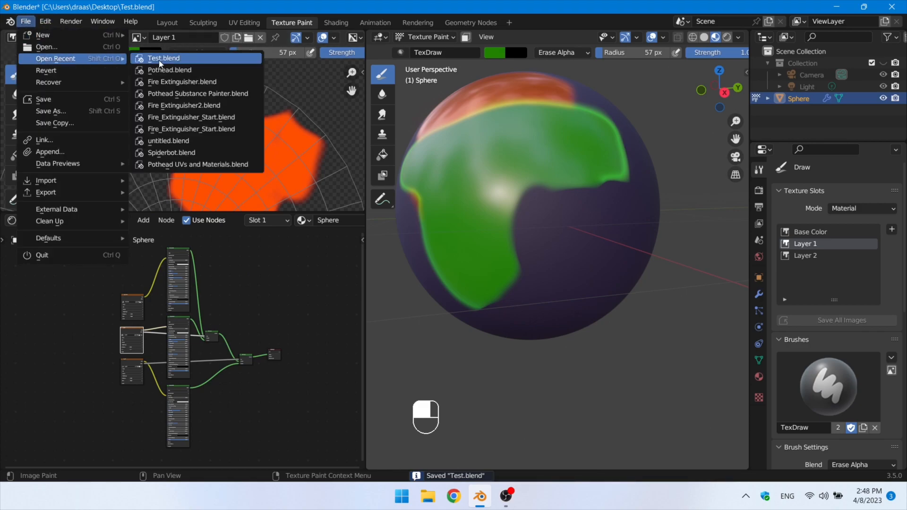
{"action": "left_click", "coordinate": [159, 61]}
Set the brush falloff to Constant, undo the last change and paint a hard-edged green area on Layer 2 in Mix mode.
{"action": "middle_click_drag", "start_coordinate": [526, 273], "coordinate": [536, 223]}
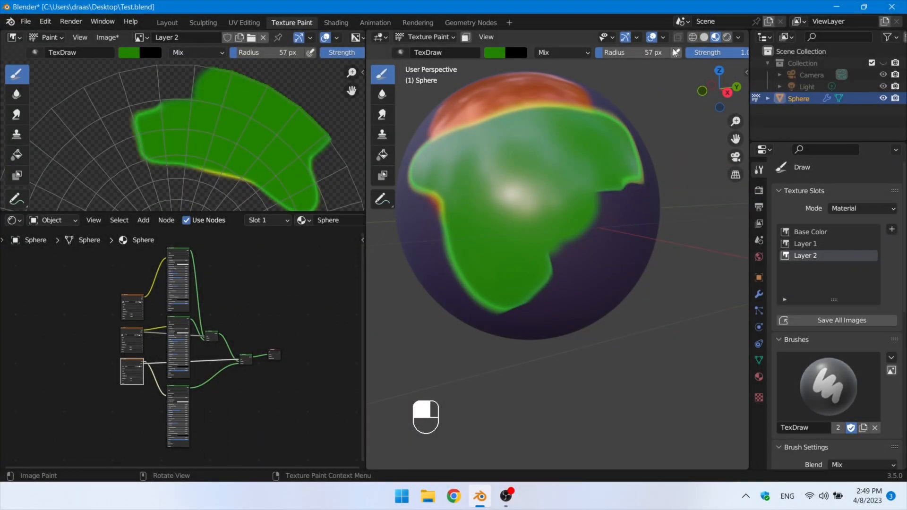
{"action": "scroll", "coordinate": [673, 50], "scroll_direction": "down", "scroll_amount": 8}
{"action": "left_click", "coordinate": [649, 52]}
{"action": "left_click", "coordinate": [645, 76]}
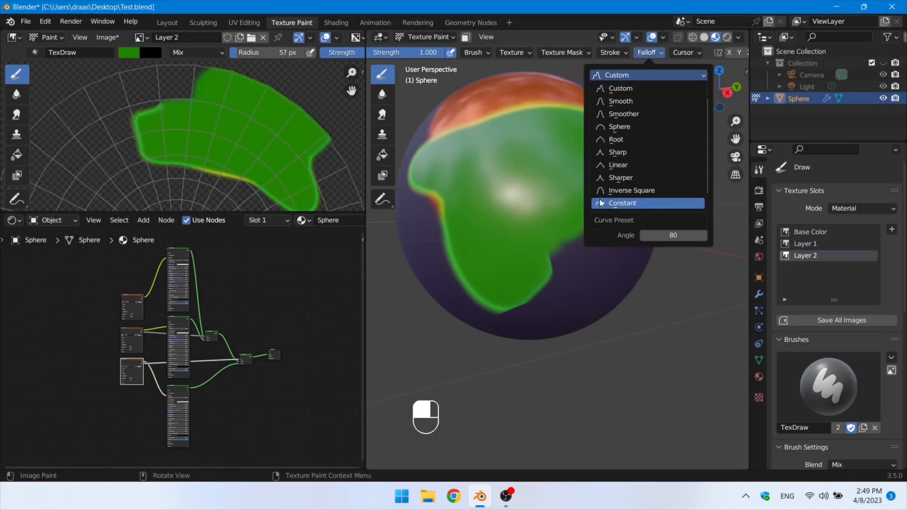
{"action": "left_click", "coordinate": [601, 204]}
{"action": "key", "text": "ctrl+z"}
{"action": "mouse_move", "coordinate": [542, 192]}
{"action": "left_mouse_down"}
{"action": "mouse_move", "coordinate": [590, 202]}
{"action": "mouse_move", "coordinate": [537, 228]}
{"action": "mouse_move", "coordinate": [530, 208]}
{"action": "left_mouse_up"}
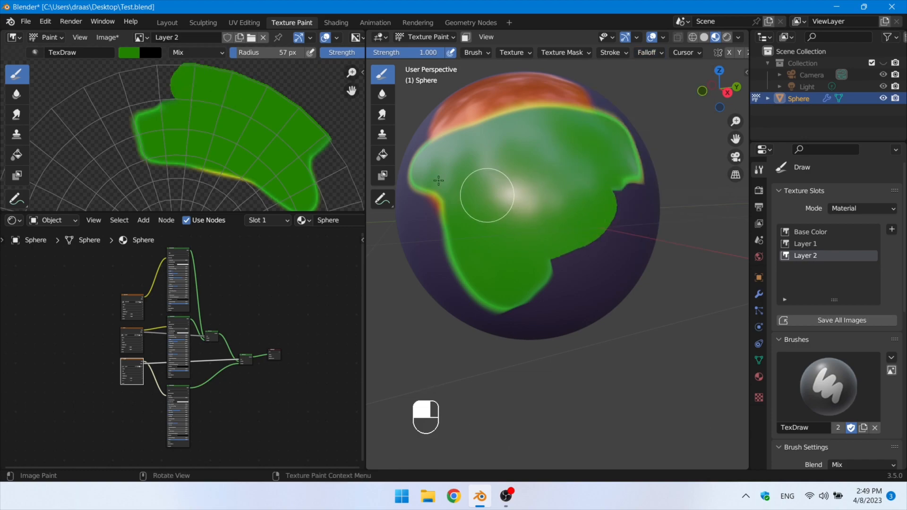
Save the hard-edged Layer 2 image and reopen Test.blend with its changes saved.
{"action": "left_click", "coordinate": [103, 38]}
{"action": "left_click", "coordinate": [133, 132]}
{"action": "left_click", "coordinate": [102, 39]}
{"action": "left_click", "coordinate": [26, 21]}
{"action": "mouse_move", "coordinate": [89, 61]}
{"action": "left_click", "coordinate": [156, 61]}
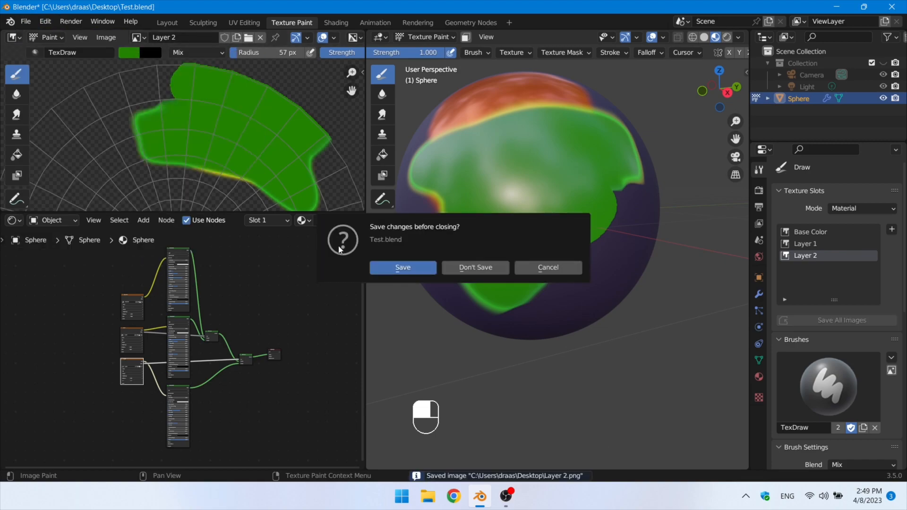
{"action": "left_click", "coordinate": [415, 272]}
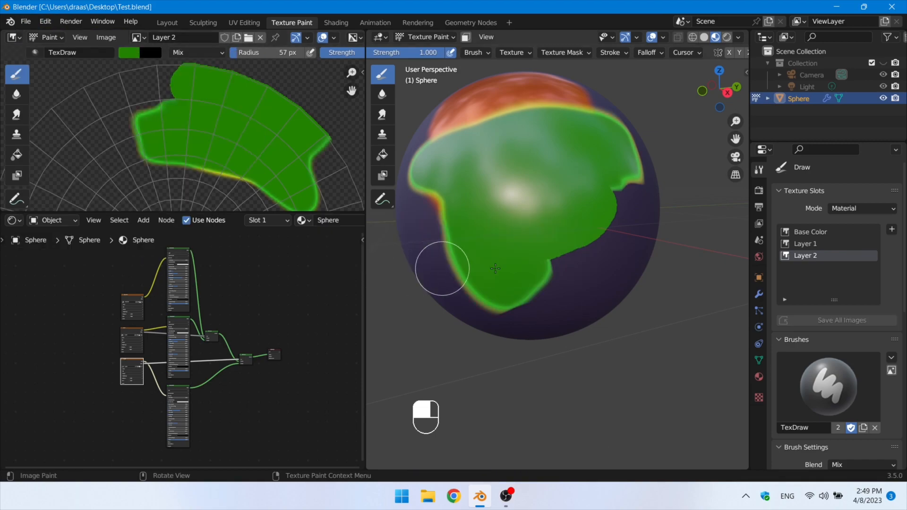
{"action": "left_click", "coordinate": [683, 53]}
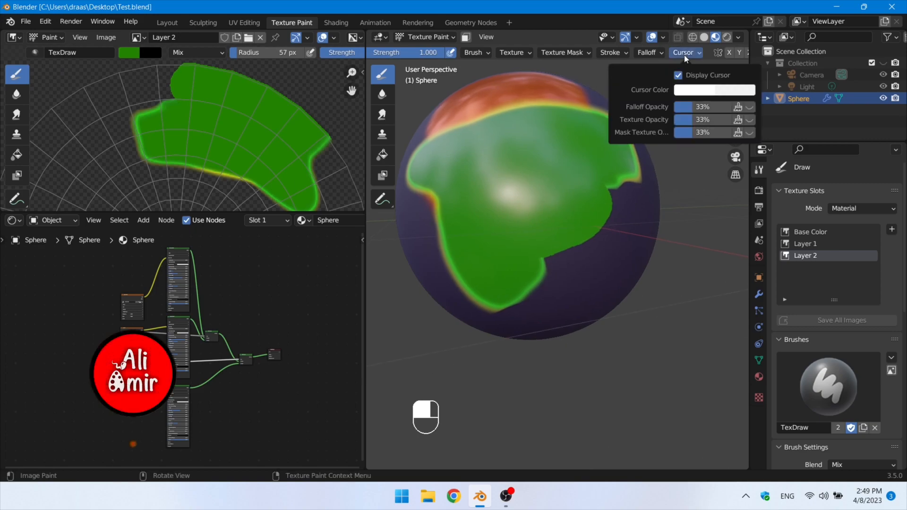
Set the brush falloff curve to Smoother and paint soft-edged green over the hard lower edge of the green area on Layer 2.
{"action": "left_click", "coordinate": [656, 56]}
{"action": "left_click", "coordinate": [644, 73]}
{"action": "left_click", "coordinate": [625, 114]}
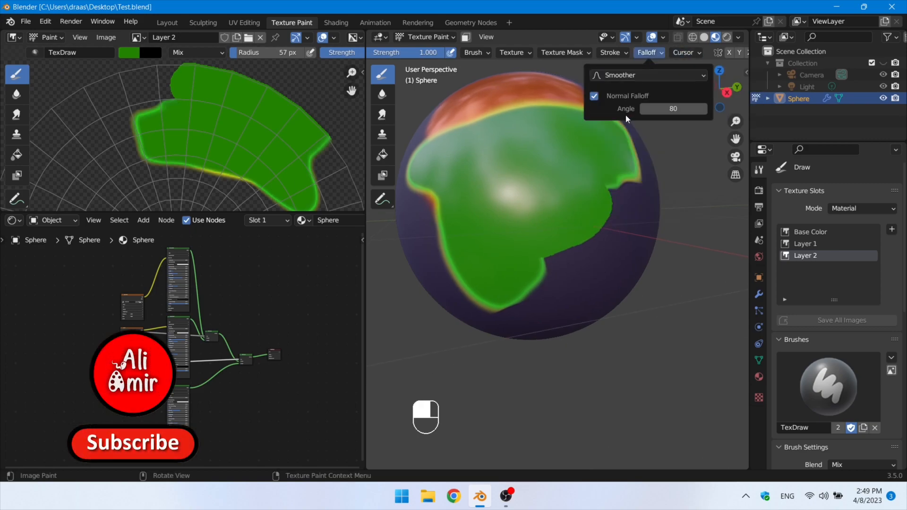
{"action": "mouse_move", "coordinate": [564, 222]}
{"action": "left_mouse_down"}
{"action": "mouse_move", "coordinate": [593, 231]}
{"action": "mouse_move", "coordinate": [586, 221]}
{"action": "mouse_move", "coordinate": [599, 191]}
{"action": "mouse_move", "coordinate": [533, 212]}
{"action": "left_mouse_up"}
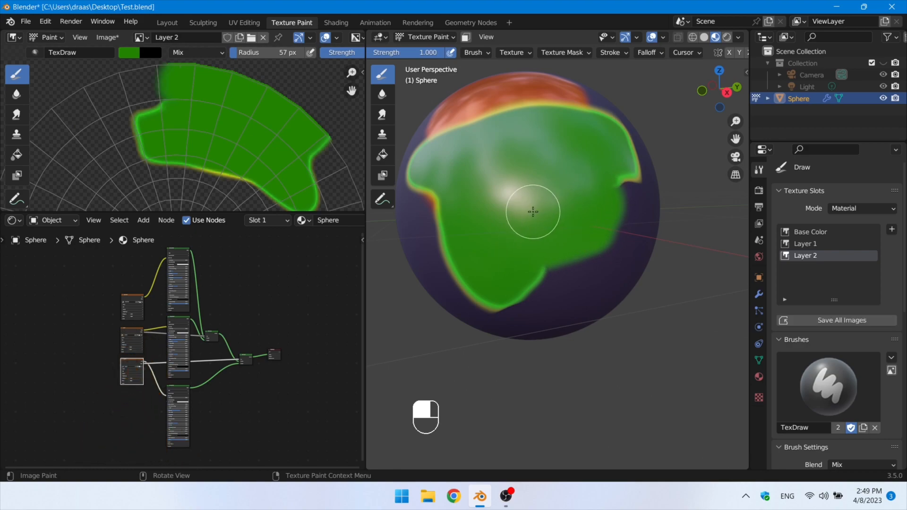
Save the soft-edged Layer 2 image and reopen Test.blend from the recent files, keeping its changes.
{"action": "left_click", "coordinate": [107, 37]}
{"action": "left_click", "coordinate": [118, 131]}
{"action": "left_click", "coordinate": [26, 21]}
{"action": "mouse_move", "coordinate": [71, 58]}
{"action": "left_click", "coordinate": [164, 58]}
{"action": "left_click", "coordinate": [404, 266]}
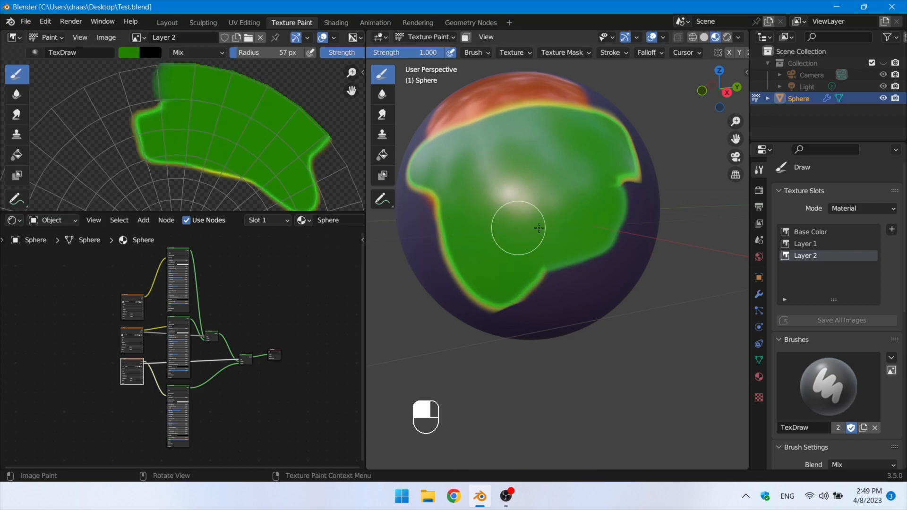
Paint soft green strokes around the border of the green area on Layer 2 to cover the discoloured fringe.
{"action": "mouse_move", "coordinate": [617, 262]}
{"action": "middle_mouse_down"}
{"action": "mouse_move", "coordinate": [569, 271]}
{"action": "mouse_move", "coordinate": [599, 279]}
{"action": "middle_mouse_up"}
{"action": "left_click", "coordinate": [520, 55]}
{"action": "mouse_move", "coordinate": [466, 55]}
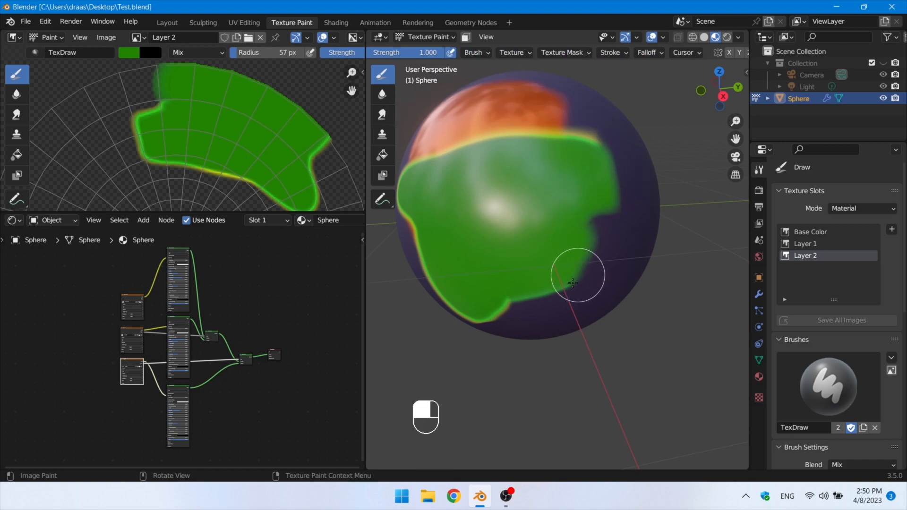
{"action": "left_click_drag", "start_coordinate": [424, 260], "coordinate": [421, 257]}
{"action": "middle_click_drag", "start_coordinate": [598, 253], "coordinate": [627, 254]}
{"action": "scroll", "coordinate": [628, 254], "scroll_direction": "down", "scroll_amount": 2}
{"action": "mouse_move", "coordinate": [617, 182]}
{"action": "left_mouse_down"}
{"action": "mouse_move", "coordinate": [501, 200]}
{"action": "mouse_move", "coordinate": [546, 303]}
{"action": "left_mouse_up"}
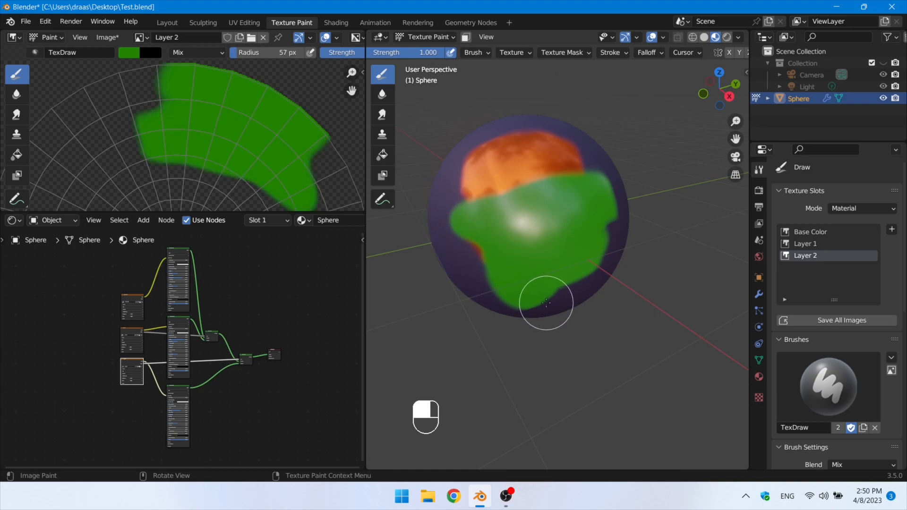
{"action": "middle_click_drag", "start_coordinate": [568, 245], "coordinate": [548, 294]}
{"action": "scroll", "coordinate": [553, 269], "scroll_direction": "up", "scroll_amount": 2}
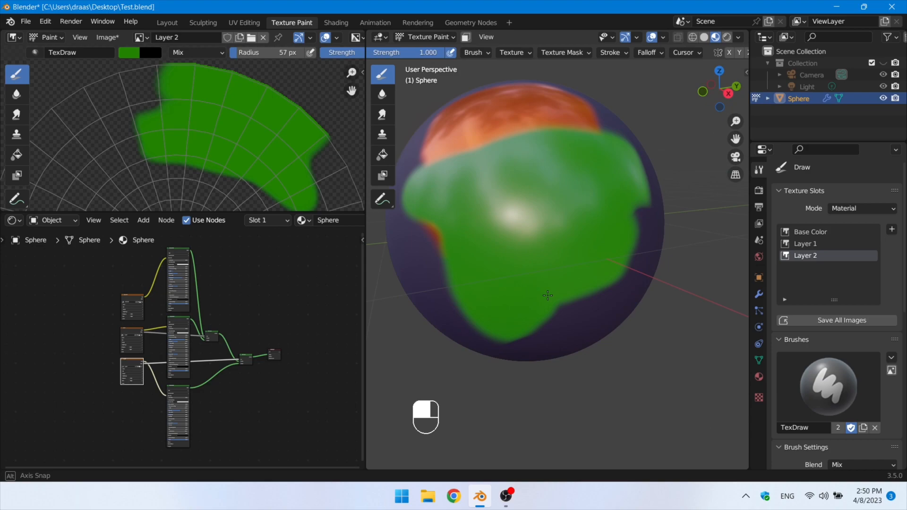
{"action": "middle_click_drag", "start_coordinate": [547, 296], "coordinate": [547, 298]}
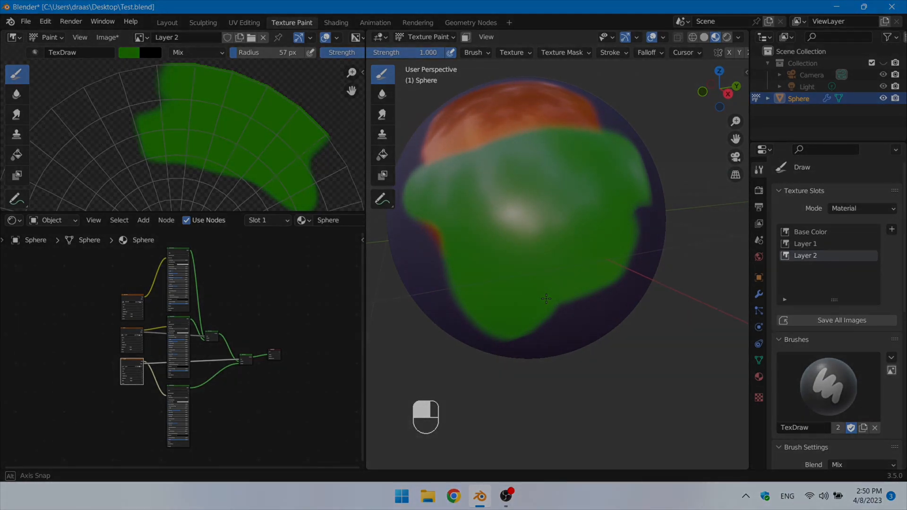